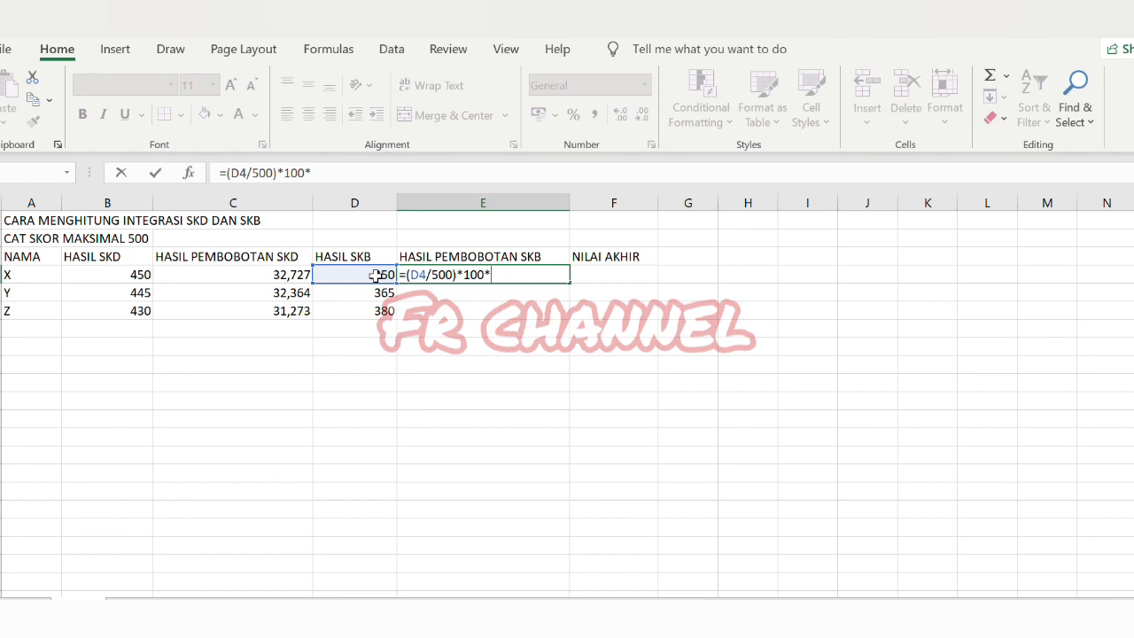
Step: Complete E4's weighted SKB formula as =(D4/500)*100*60% and fill it down through row 6
text(60%)
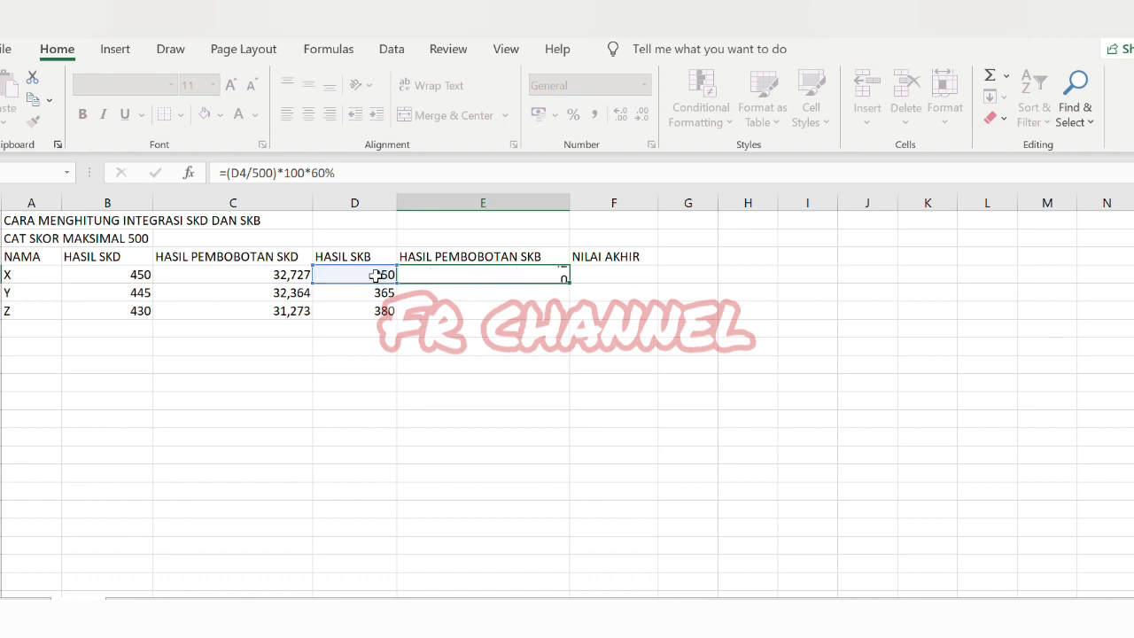
key(Return)
click(500, 275)
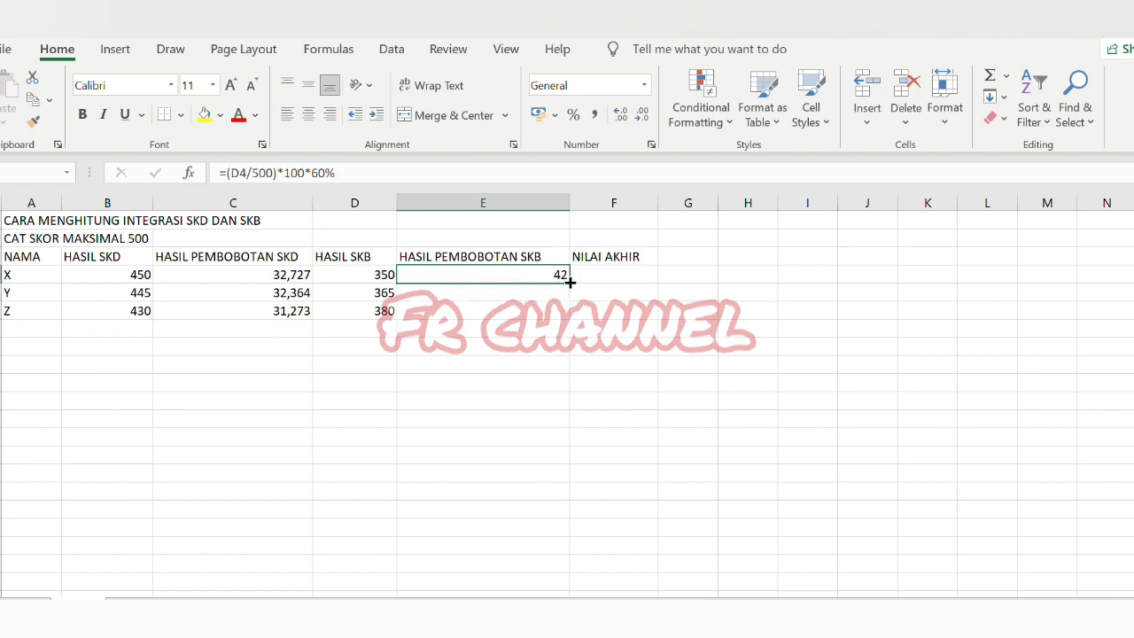
drag(571, 282, 570, 319)
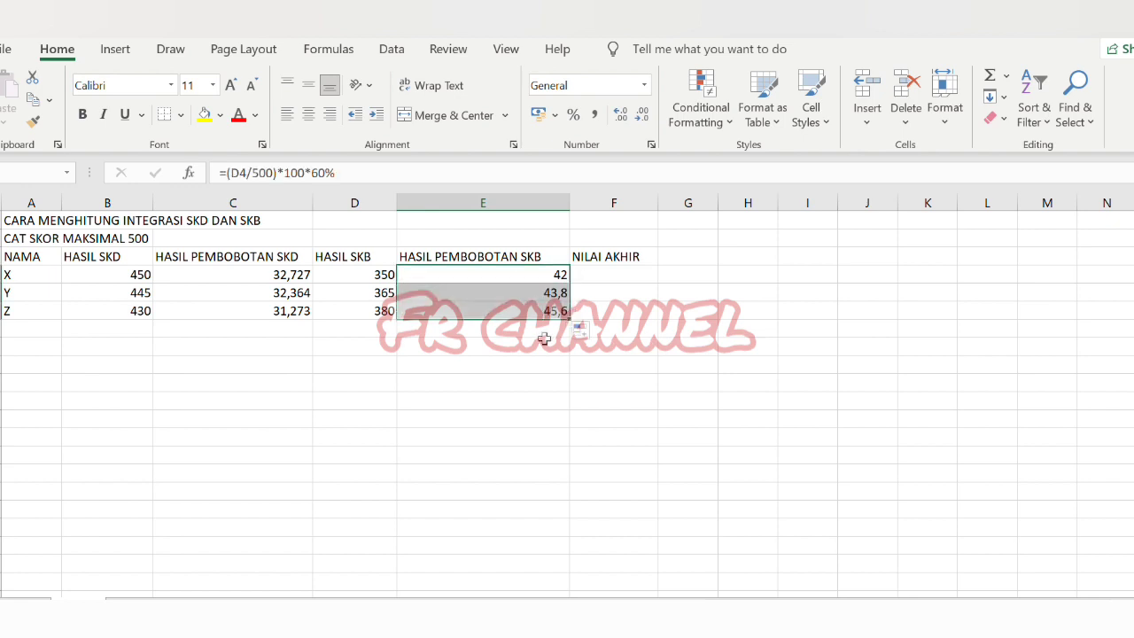
Step: Calculate NILAI AKHIR in F4 with =C4+E4 and fill the formula down through row 6
click(614, 275)
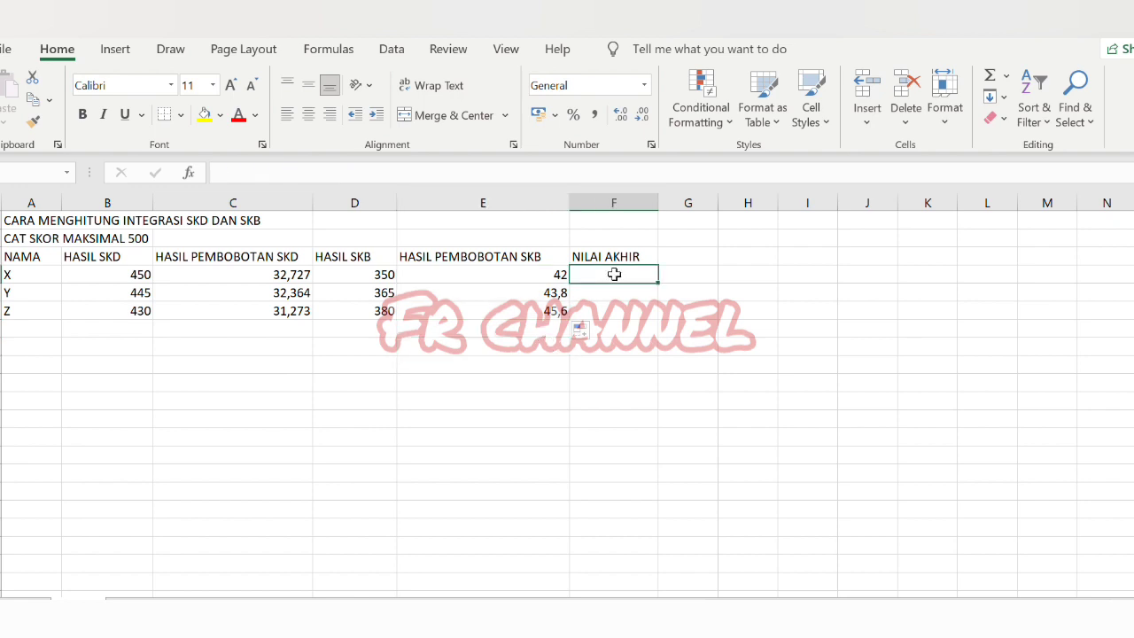
text(=)
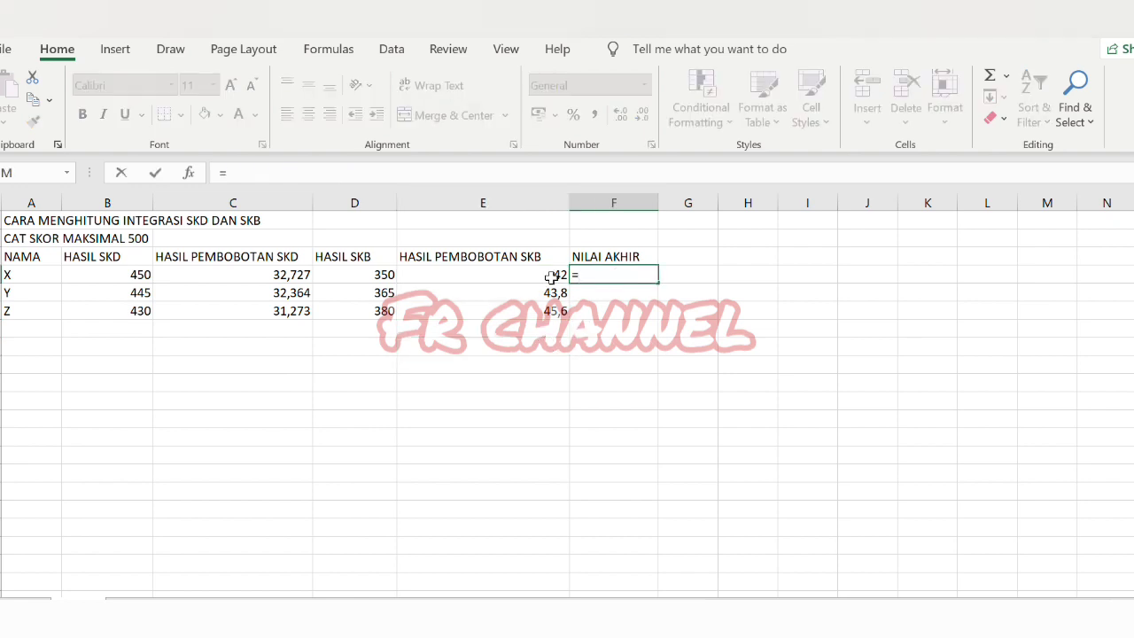
click(304, 275)
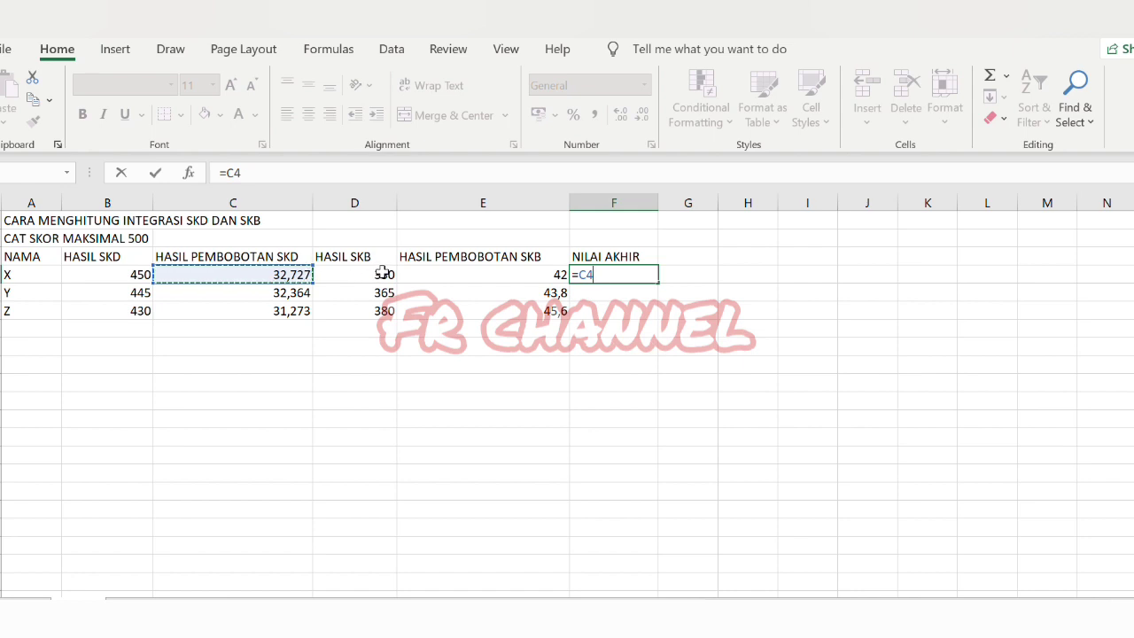
text(+)
click(467, 275)
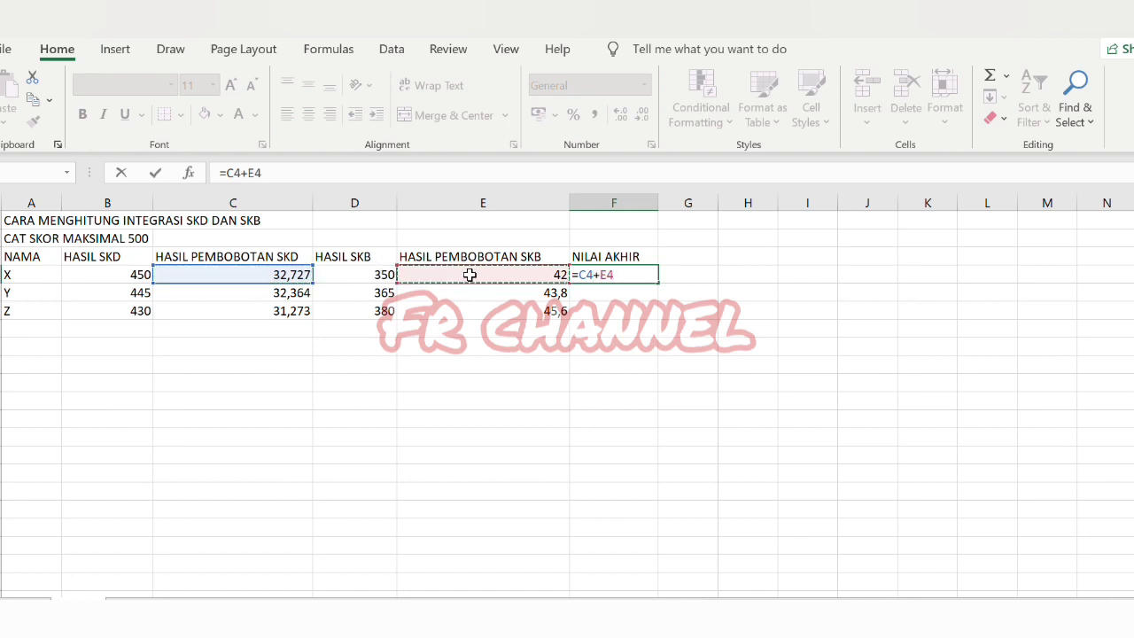
key(Return)
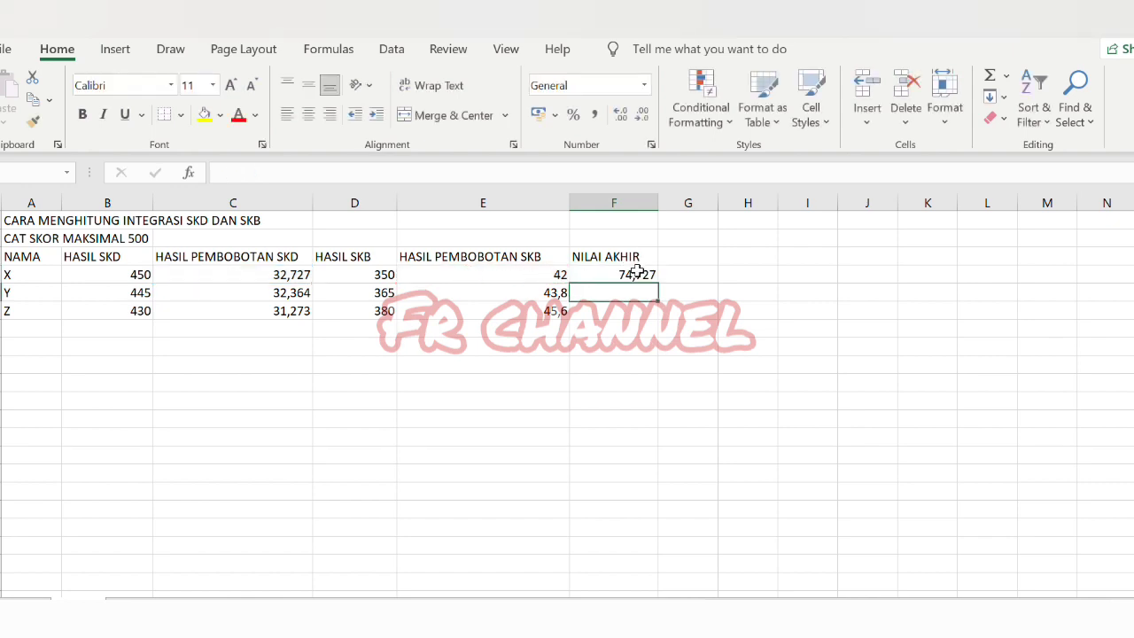
click(636, 275)
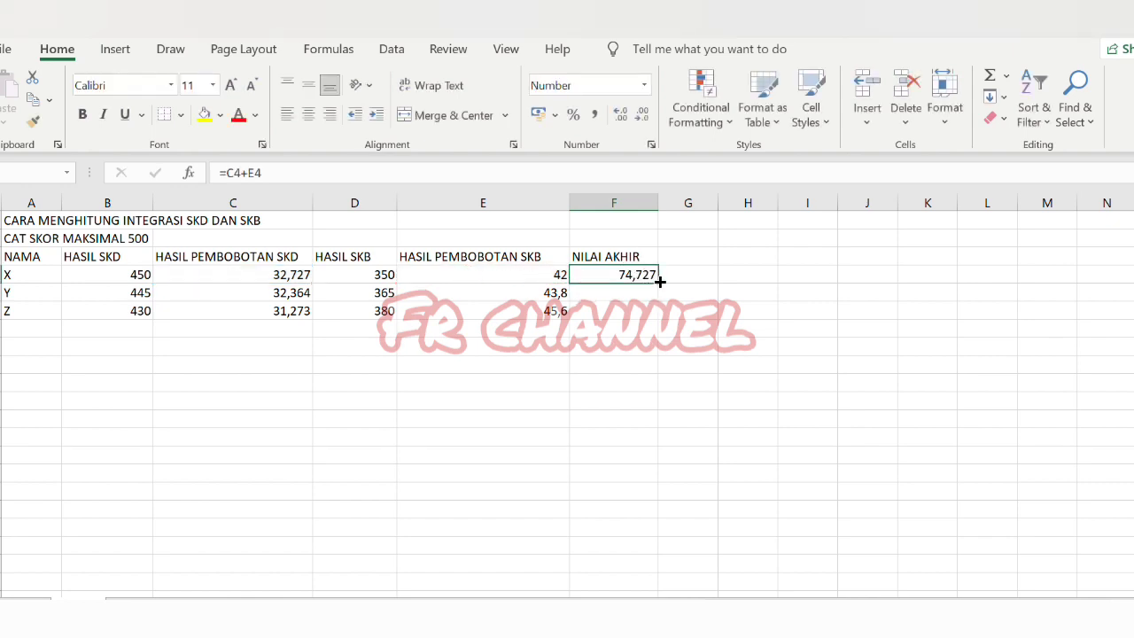
drag(659, 280, 656, 315)
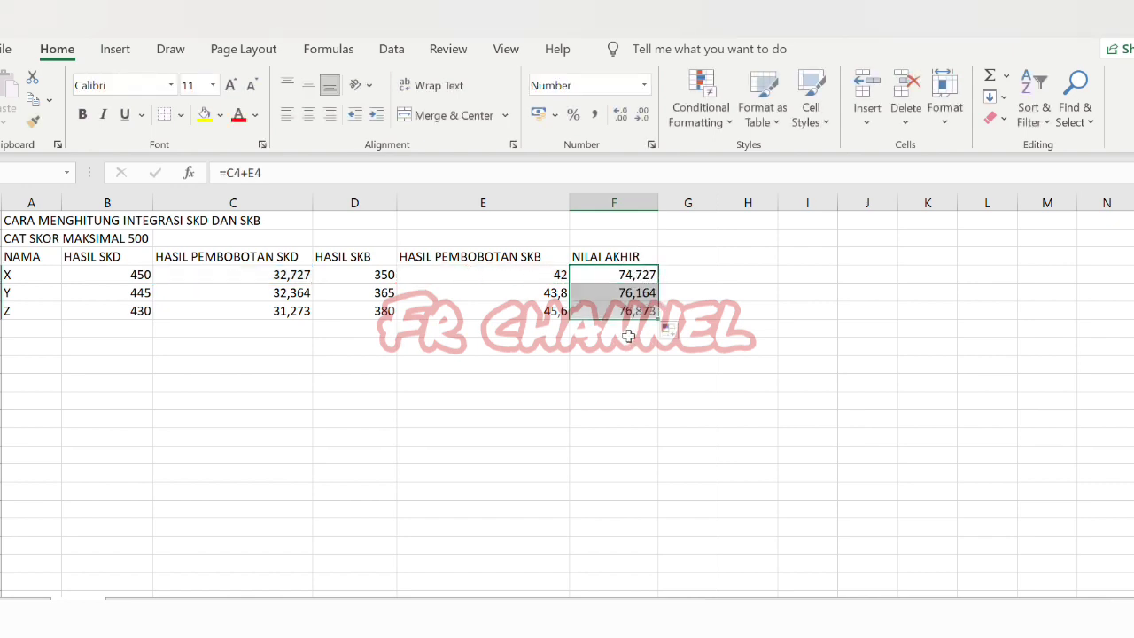
click(629, 333)
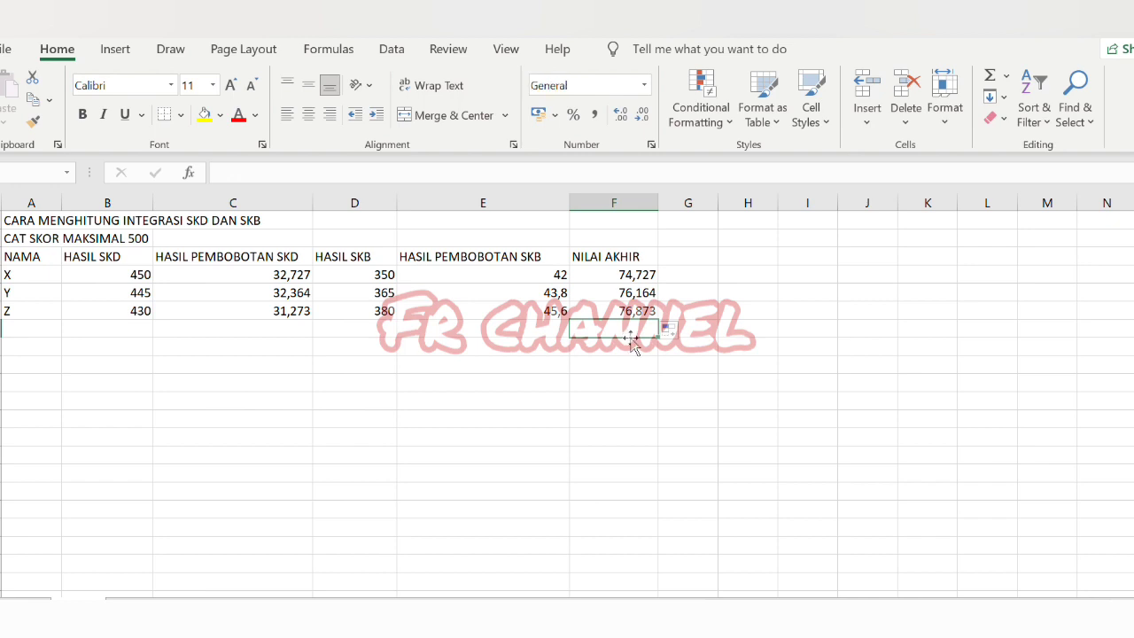
Step: Label the results in column G beside the final scores: P/L for Z, P/TL for X and Y
click(686, 312)
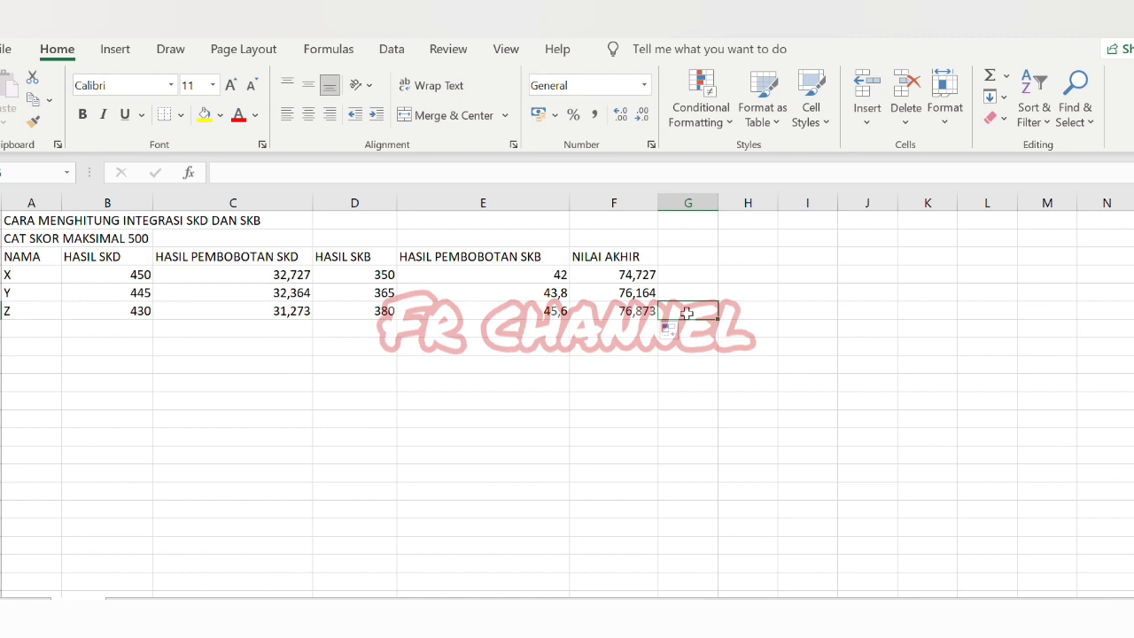
text(P/L)
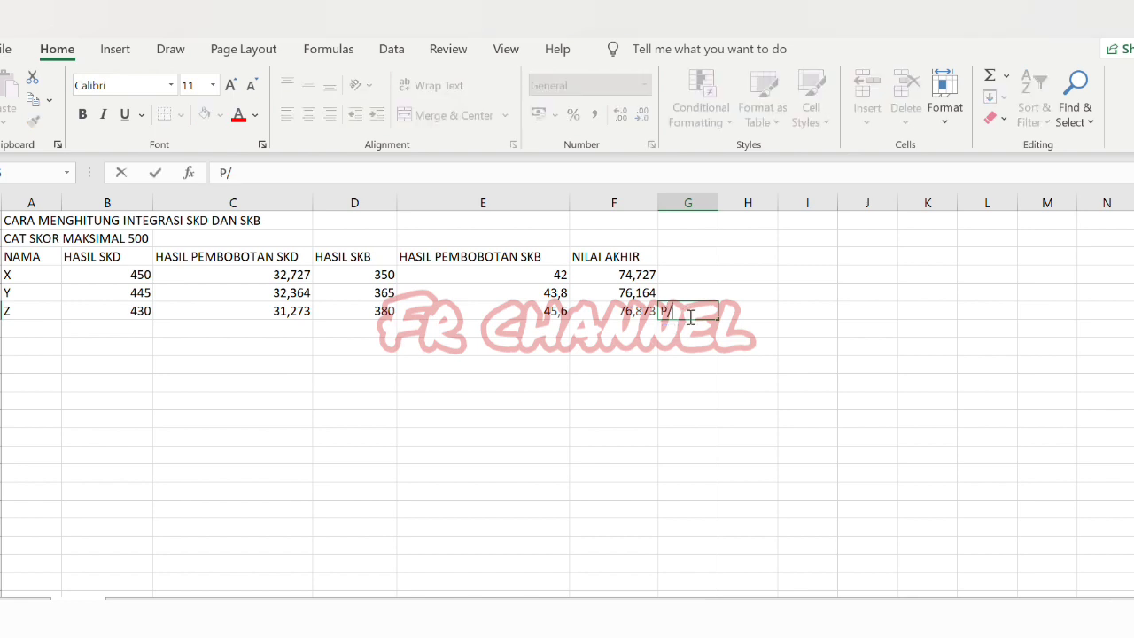
click(685, 279)
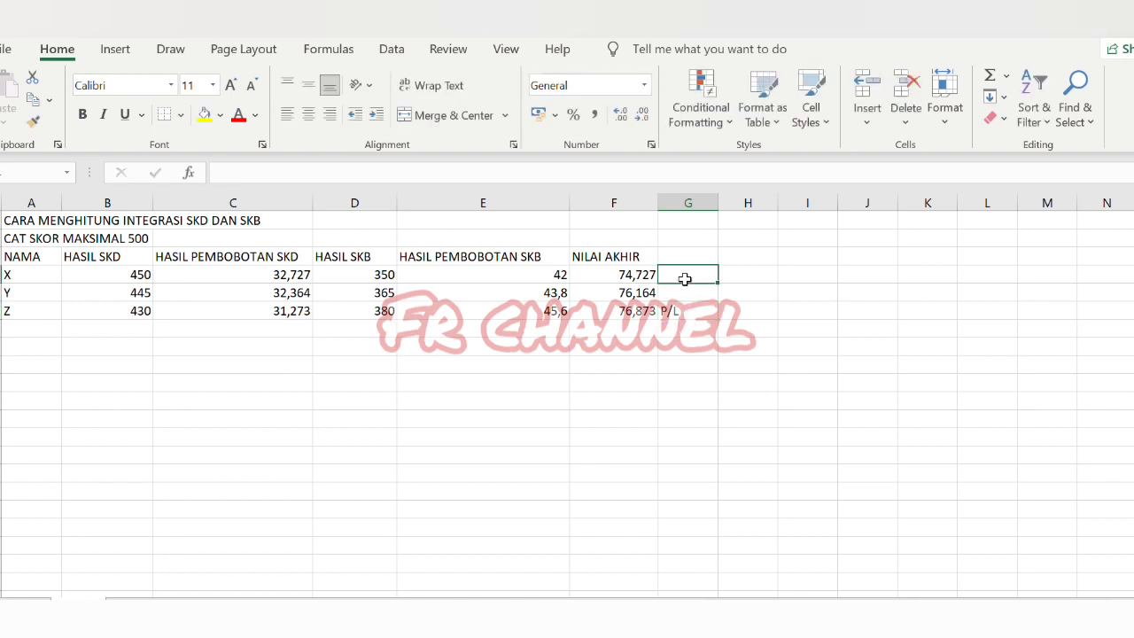
text(P/TL)
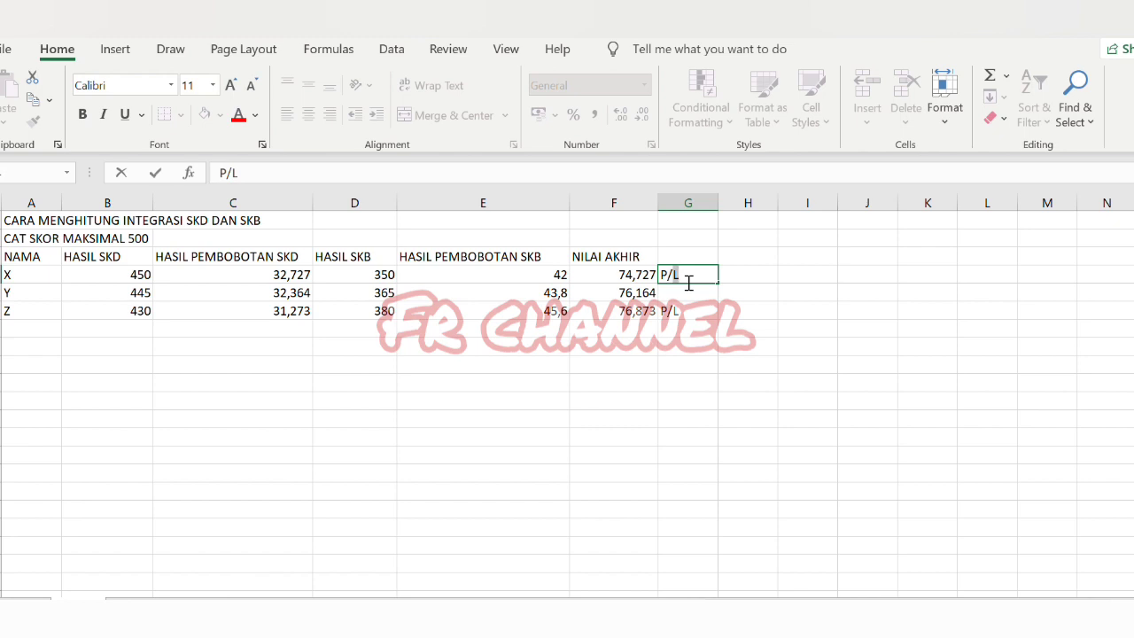
click(685, 293)
text(P/TL)
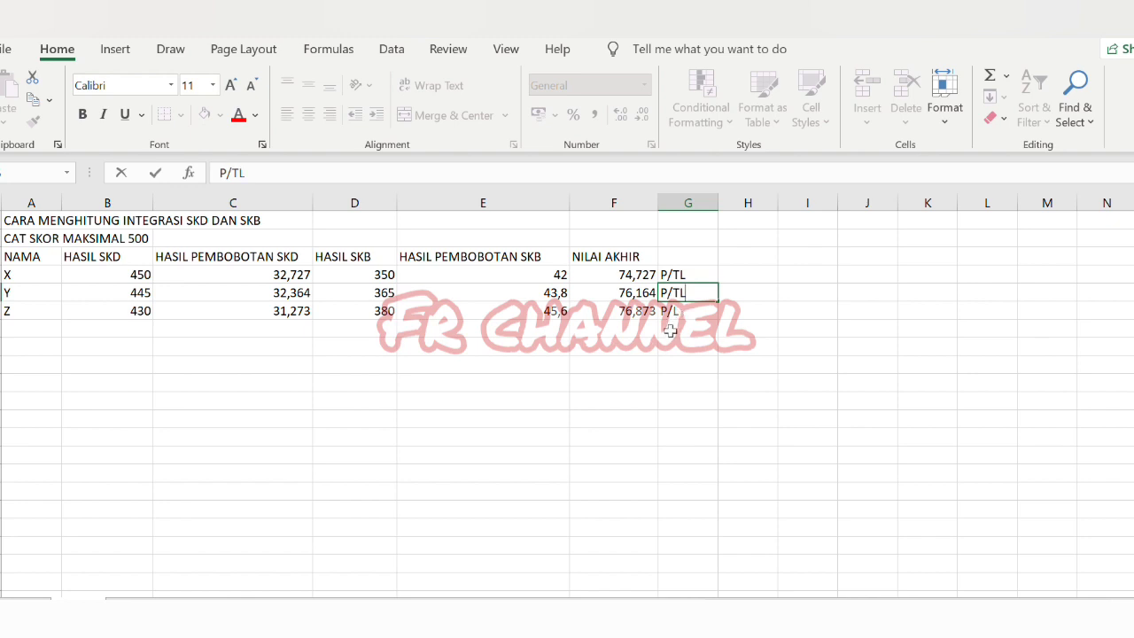
click(671, 329)
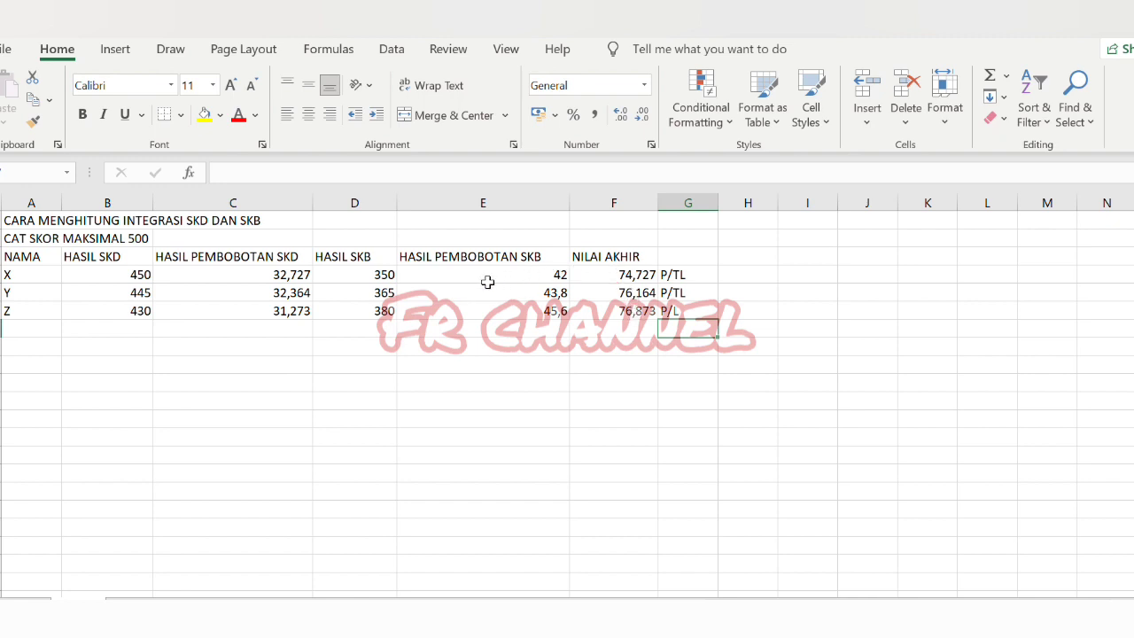
Step: Change X's HASIL SKB score in D4 to 370
click(370, 275)
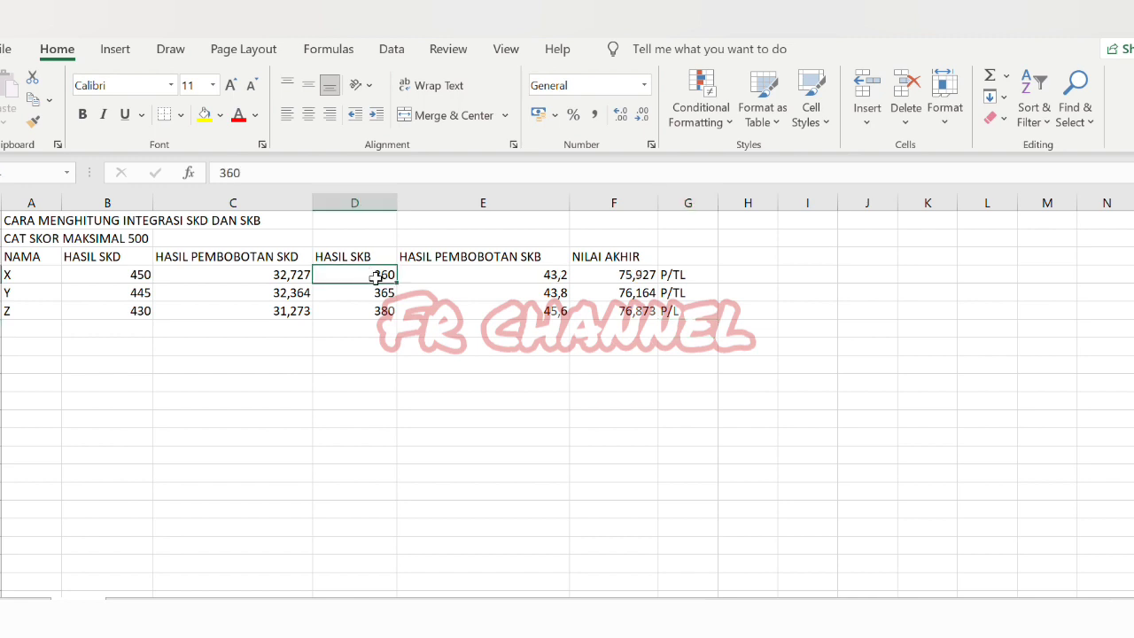
key(BackSpace)
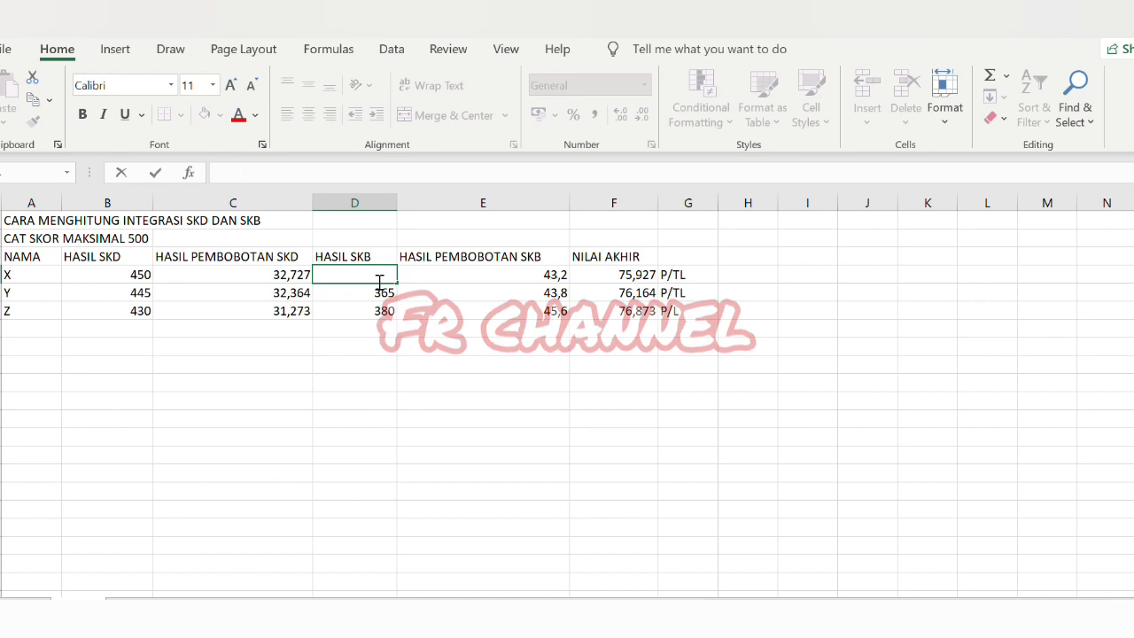
text(370)
key(ctrl+Return)
click(407, 396)
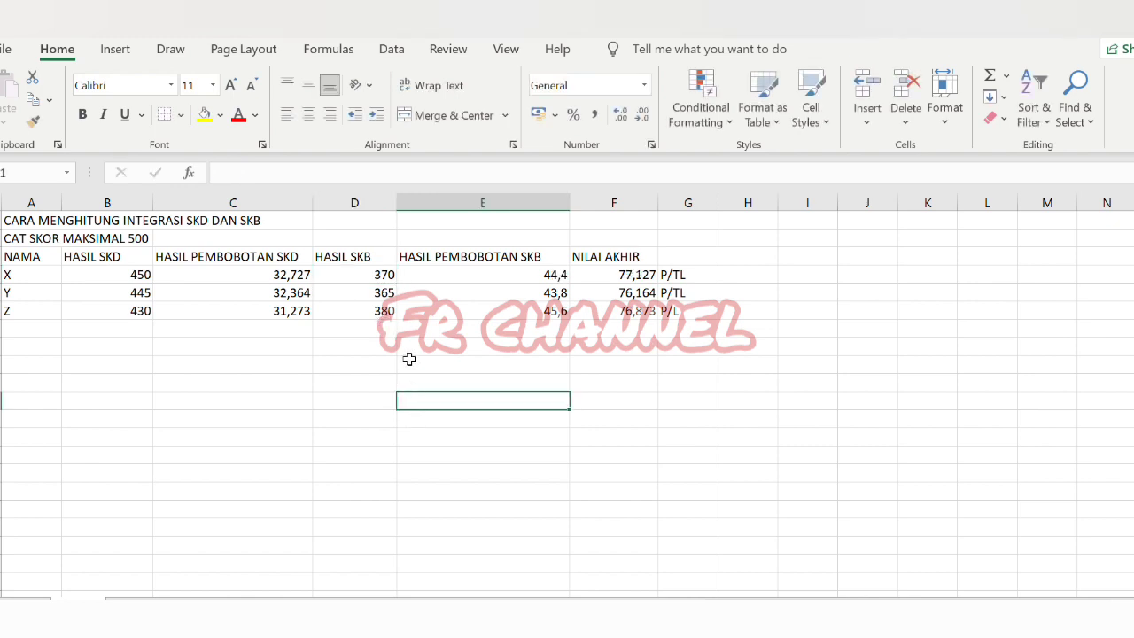
Step: Set X's HASIL SKB score in D4 back to 350
click(383, 274)
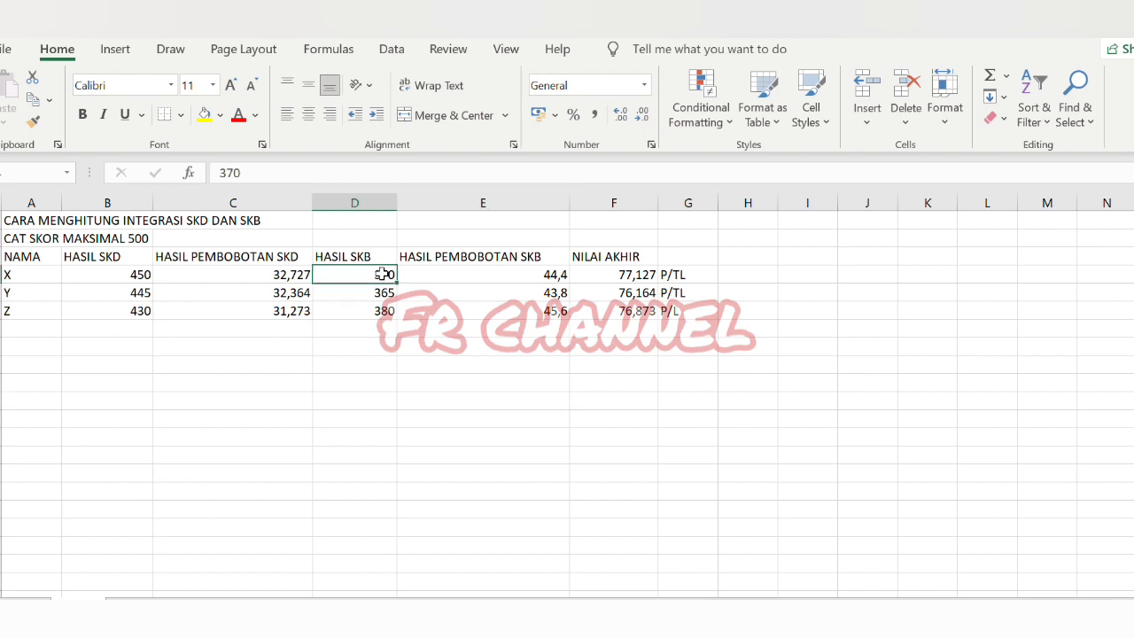
text(350)
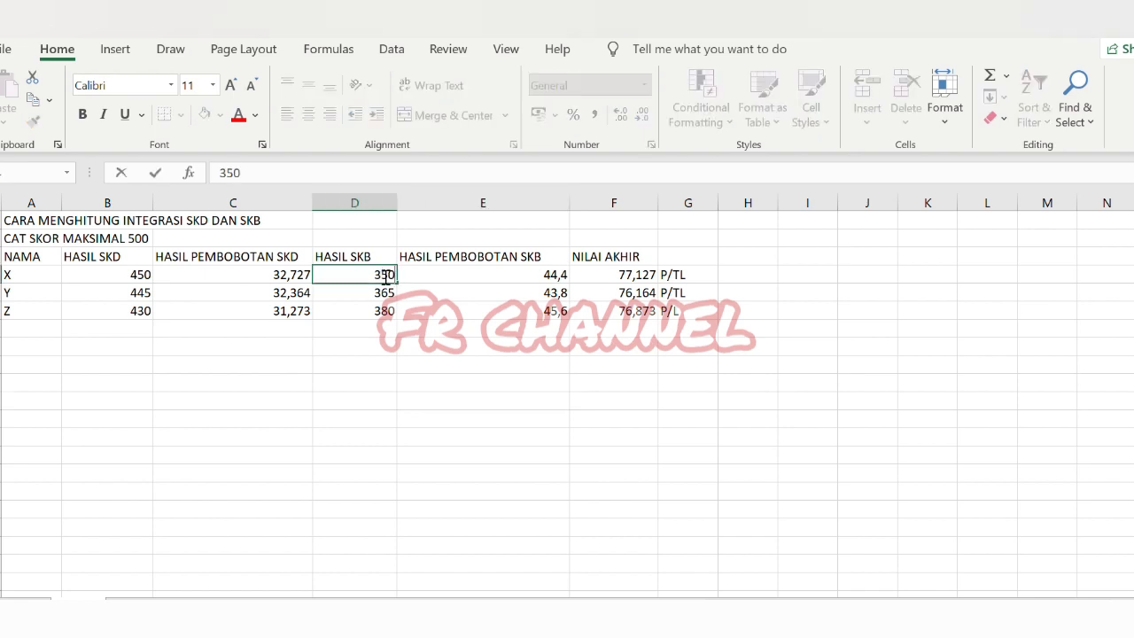
click(406, 381)
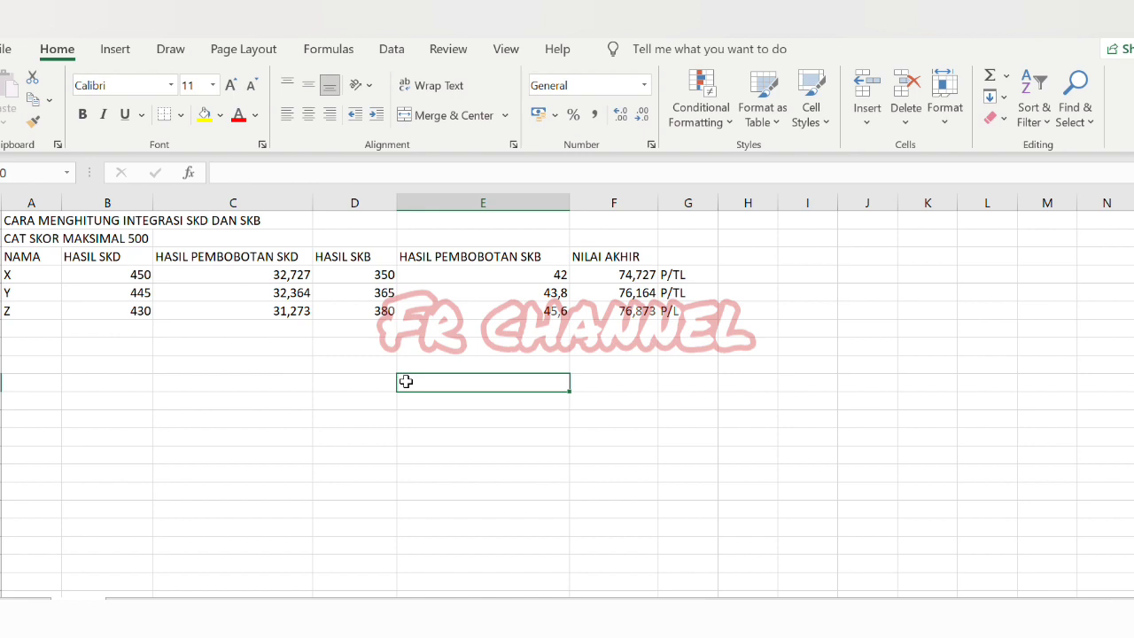
Step: Raise X's HASIL SKB score in D4 to 370 again
click(388, 275)
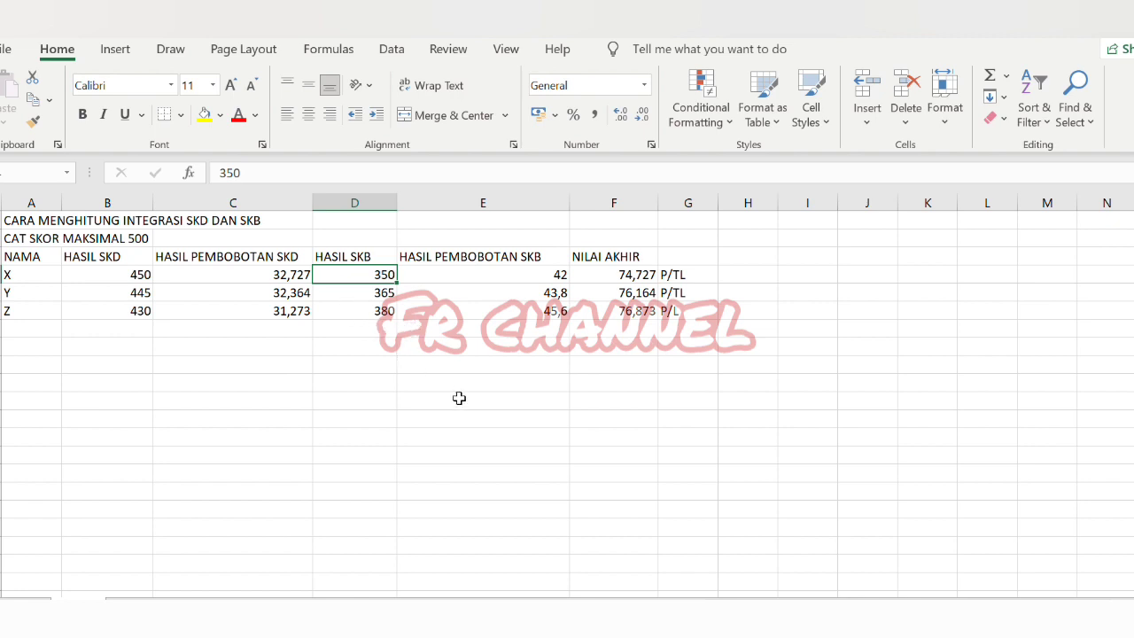
text(376)
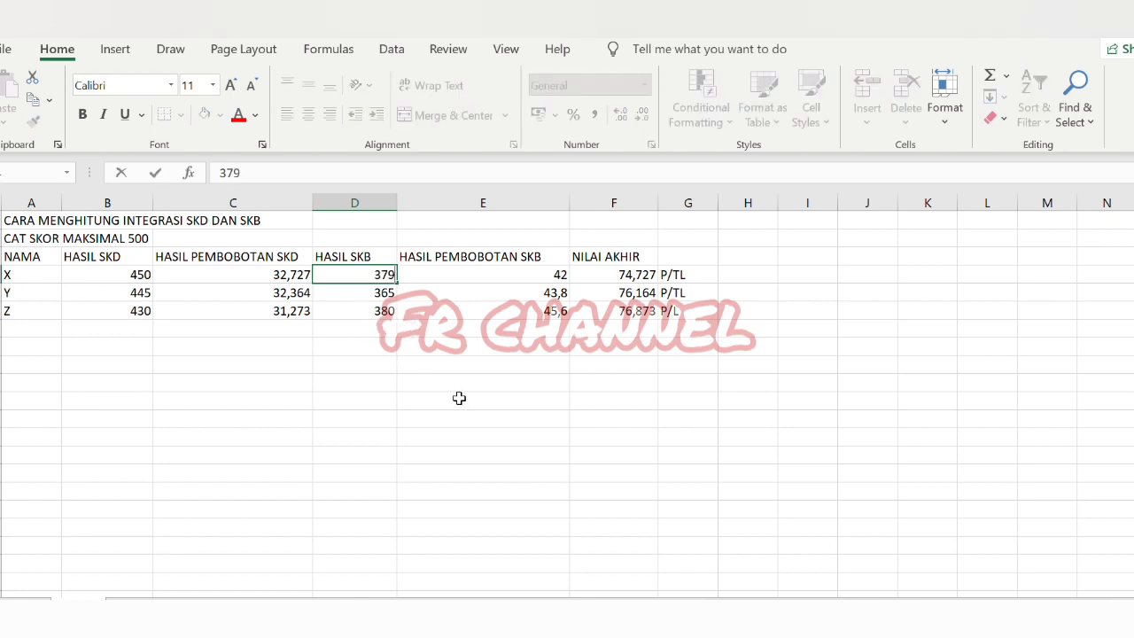
key(BackSpace)
text(0)
click(425, 381)
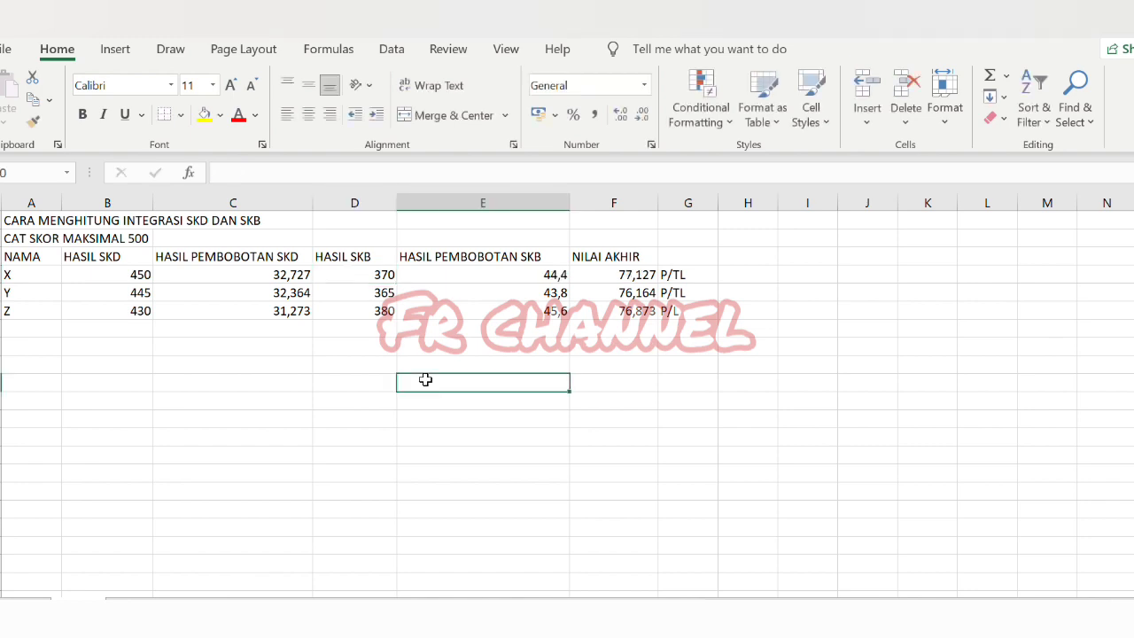
Step: Set X's HASIL SKB score in D4 to 365, equal to Y's score
click(379, 274)
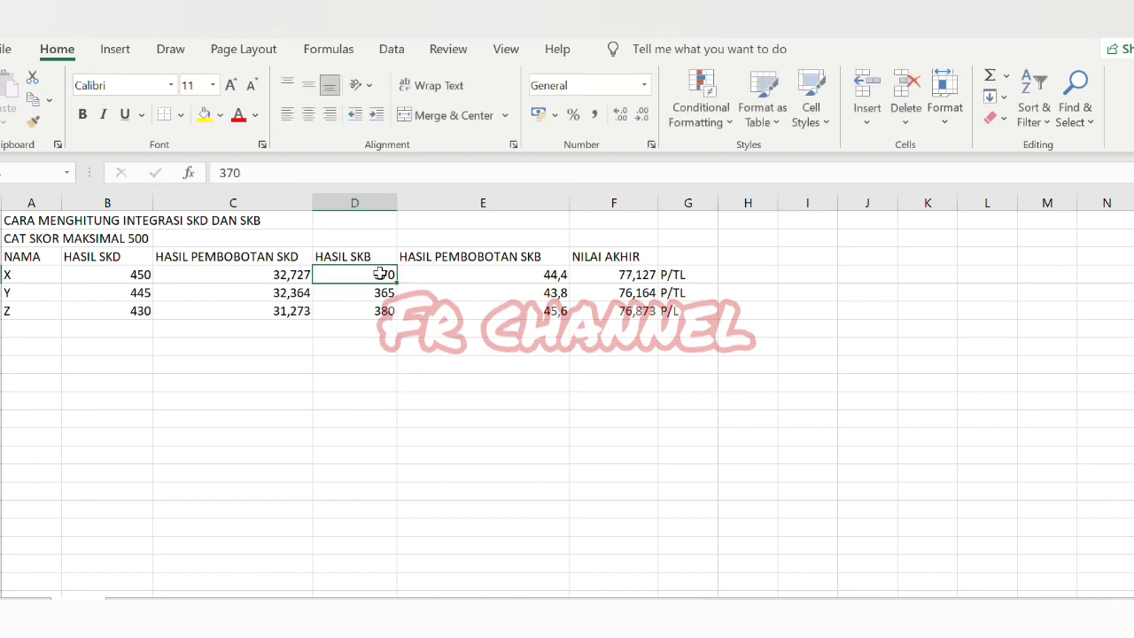
text(365)
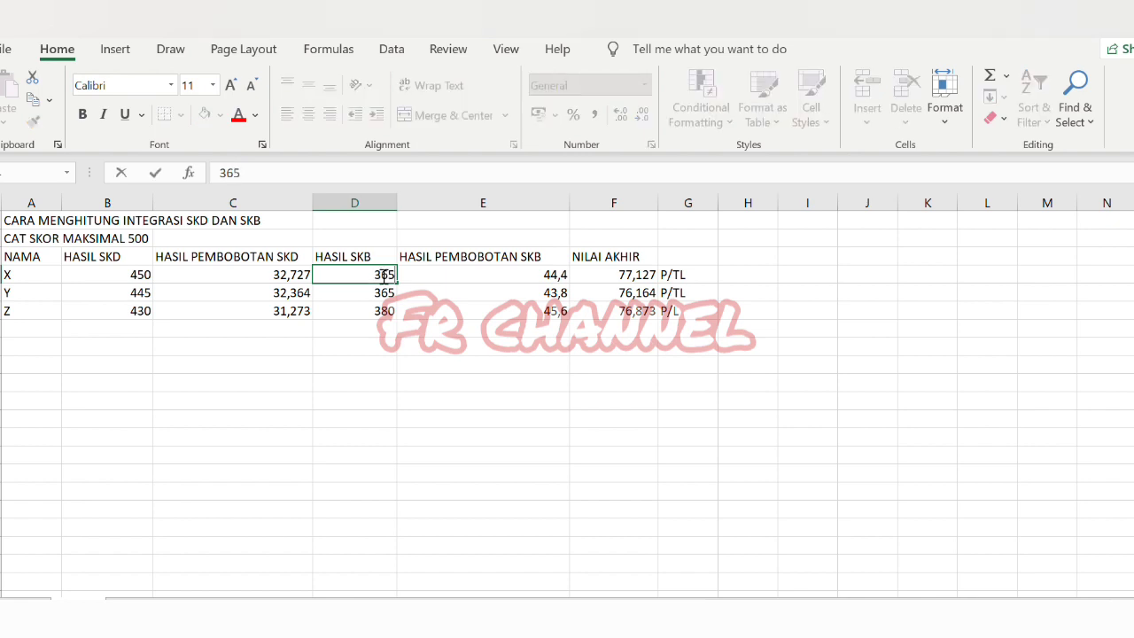
click(399, 331)
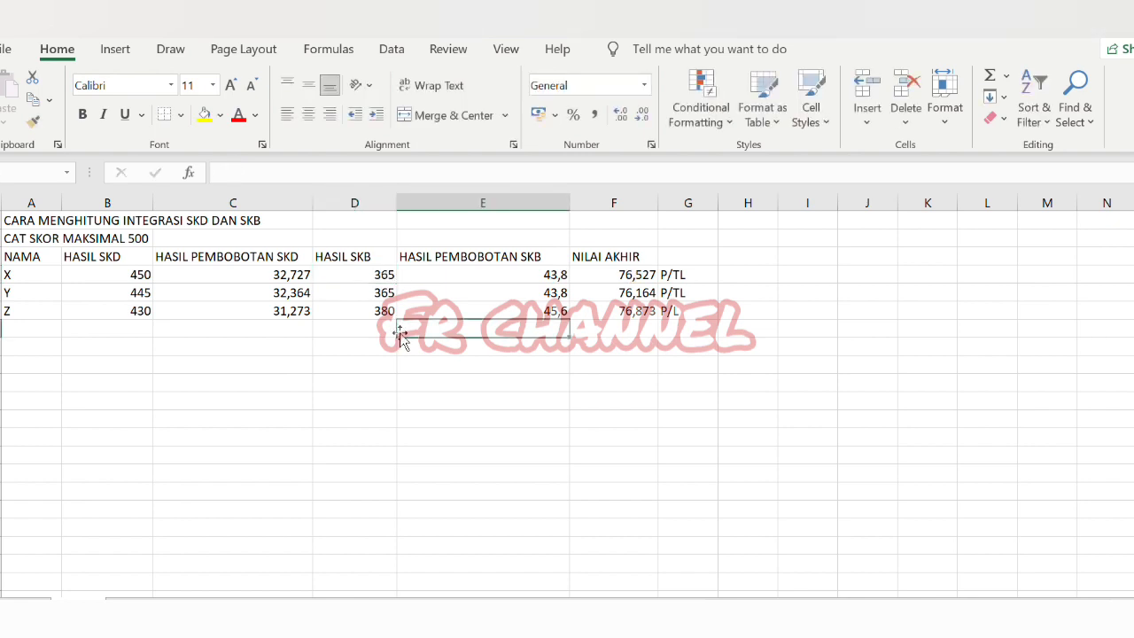
Step: Set X's HASIL SKB score in D4 to 370
click(368, 276)
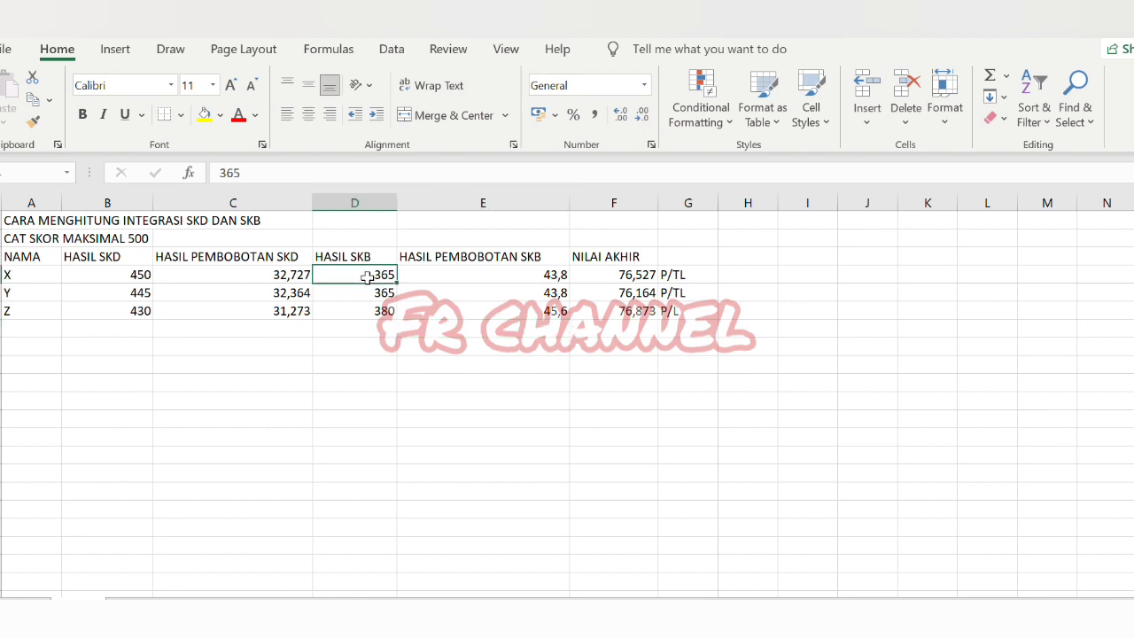
text(370)
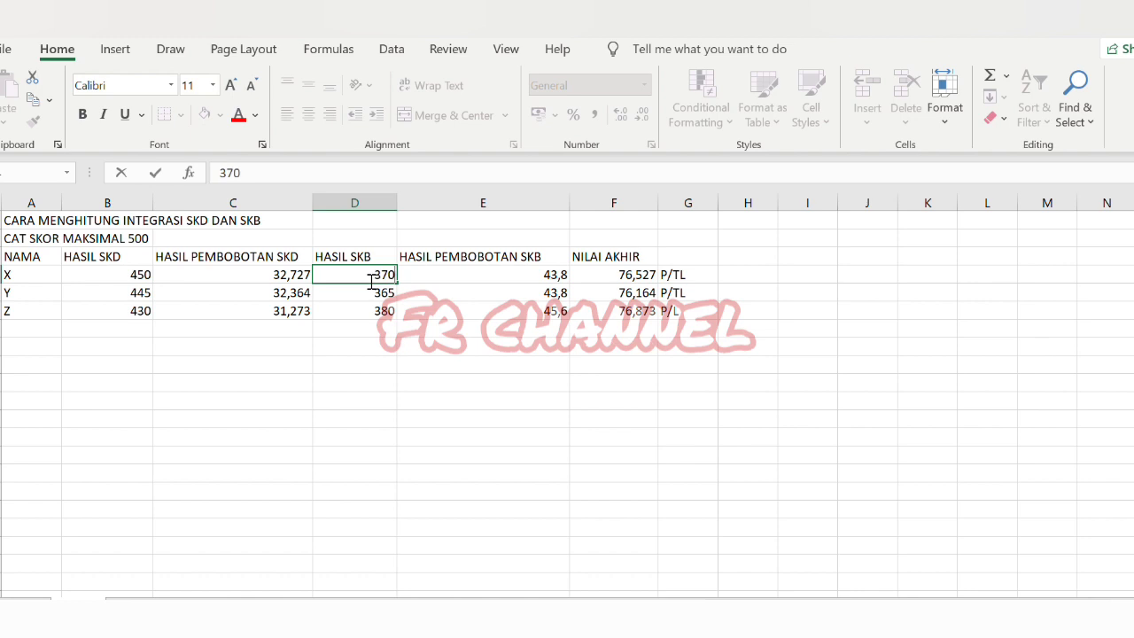
click(385, 375)
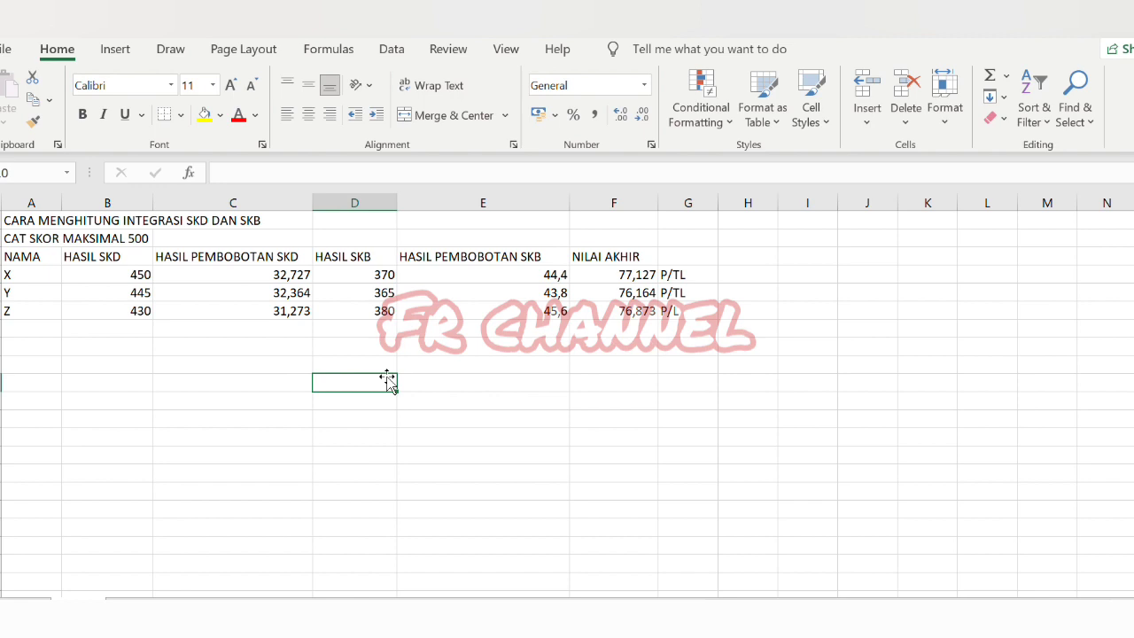
Step: Enter the title CAT SKOR MAKSIMAL 400 in A8 and repeat the first table's column headers, NAMA through NILAI AKHIR, in row 9
click(43, 349)
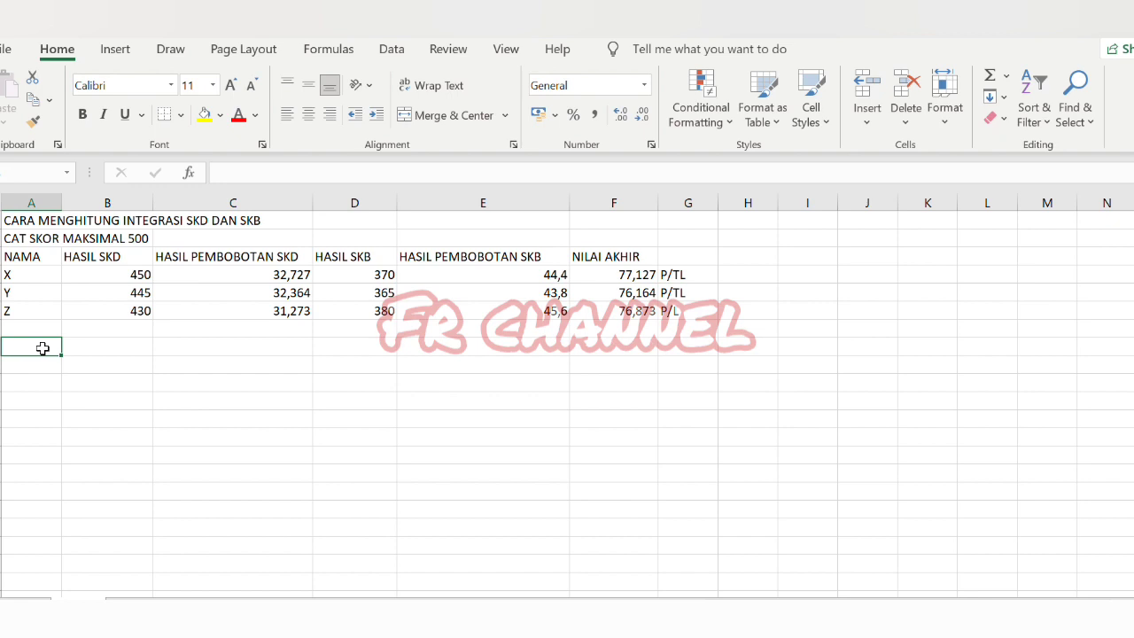
text(CAT SKOR MAKSIMAL 400)
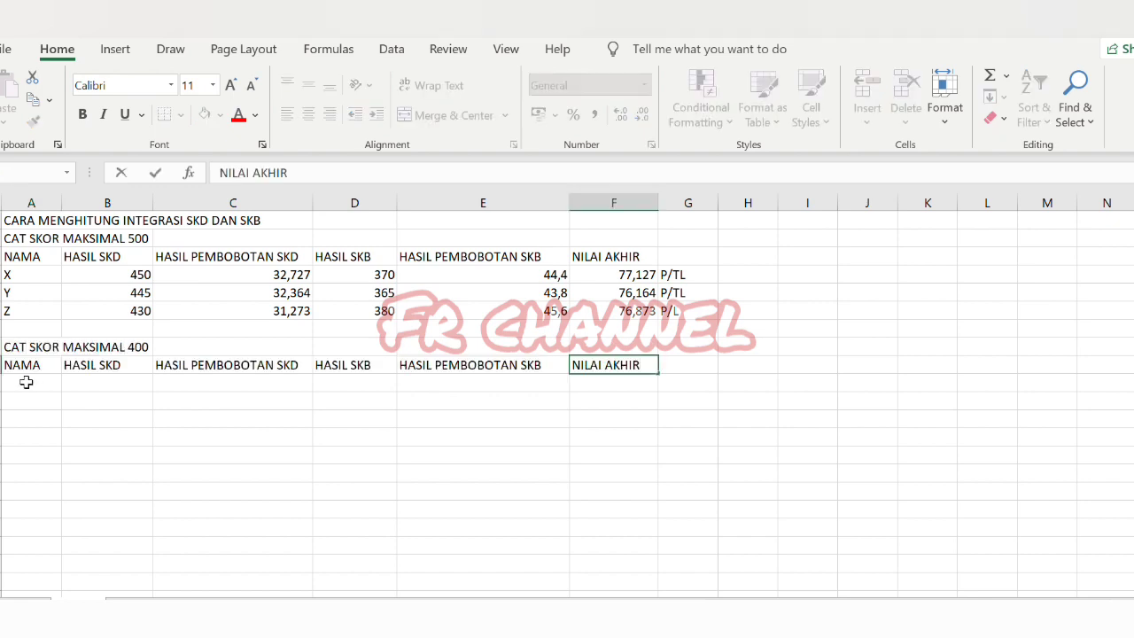
click(26, 382)
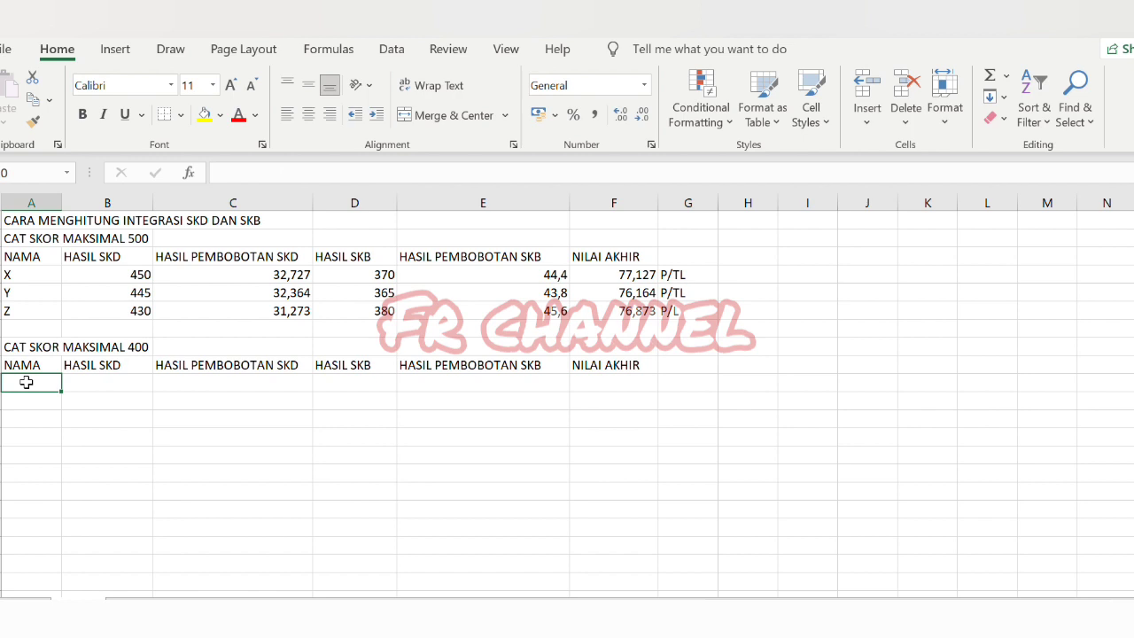
Step: Enter the candidate names A, B and C in A10:A12 under NAMA in the second table
text(A)
key(Return)
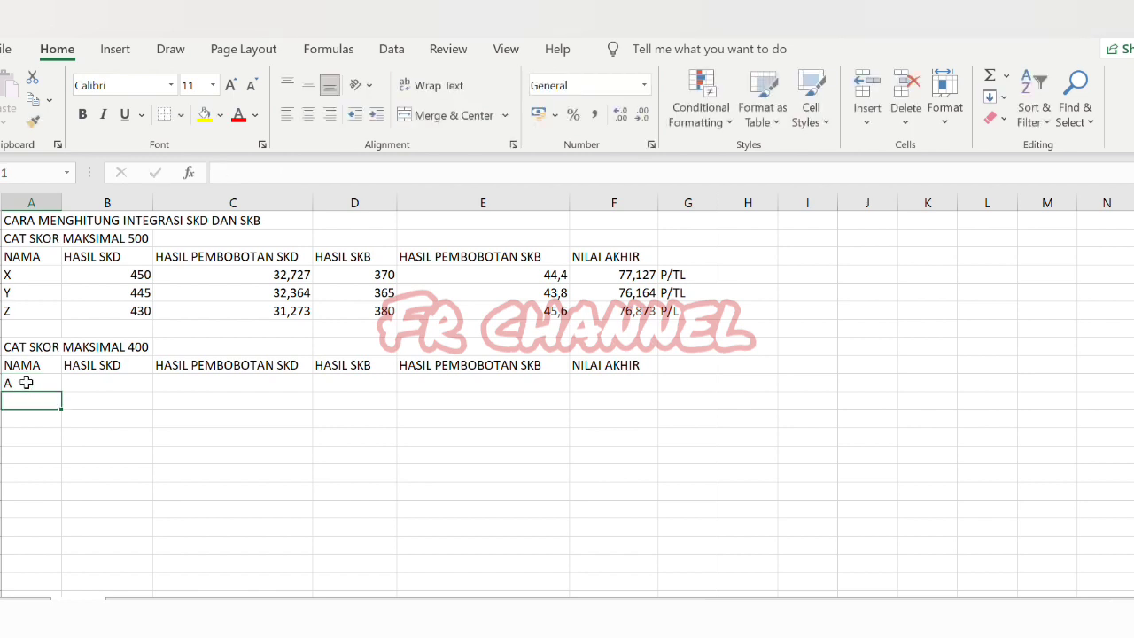
text(B)
key(Return)
text(CAT SKOR MAKSIMAL 400)
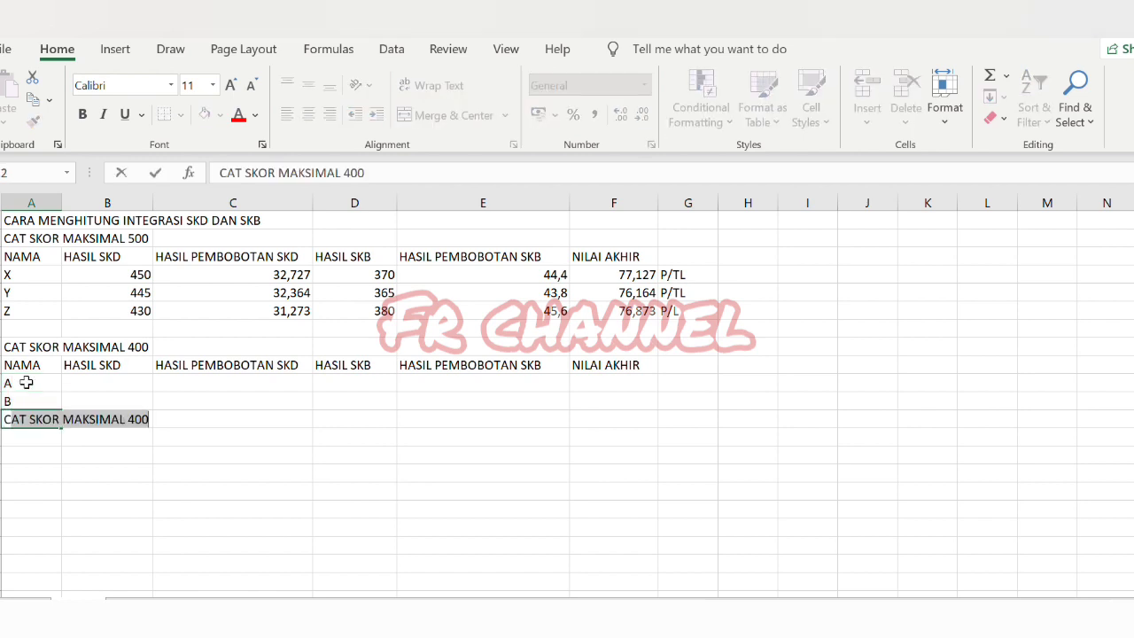
key(Tab)
key(Left)
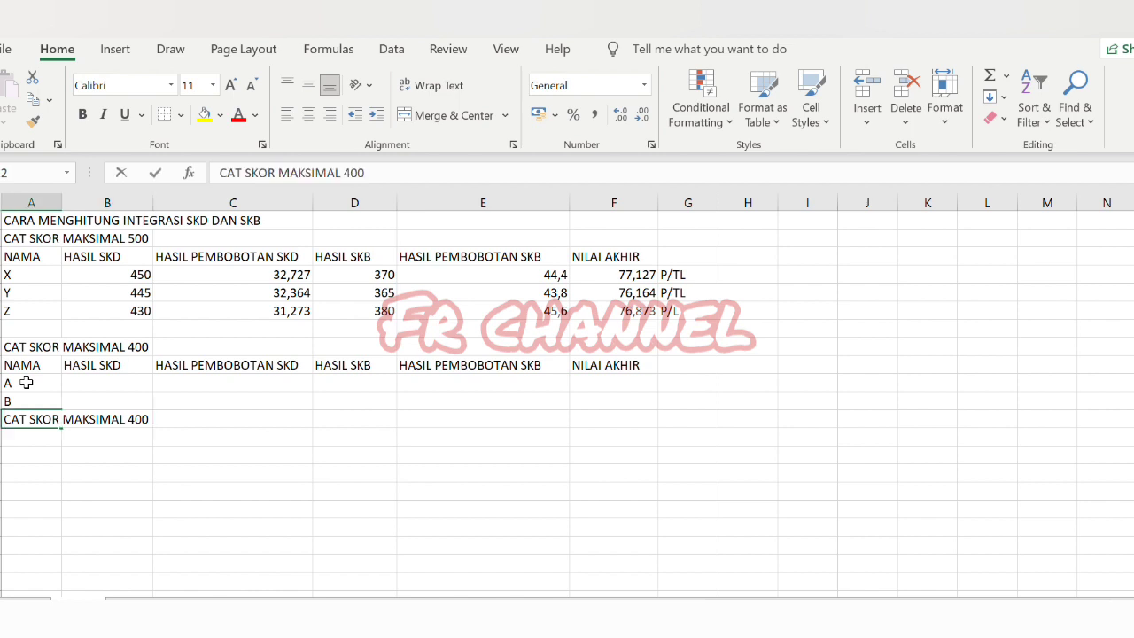
key(BackSpace)
text(C)
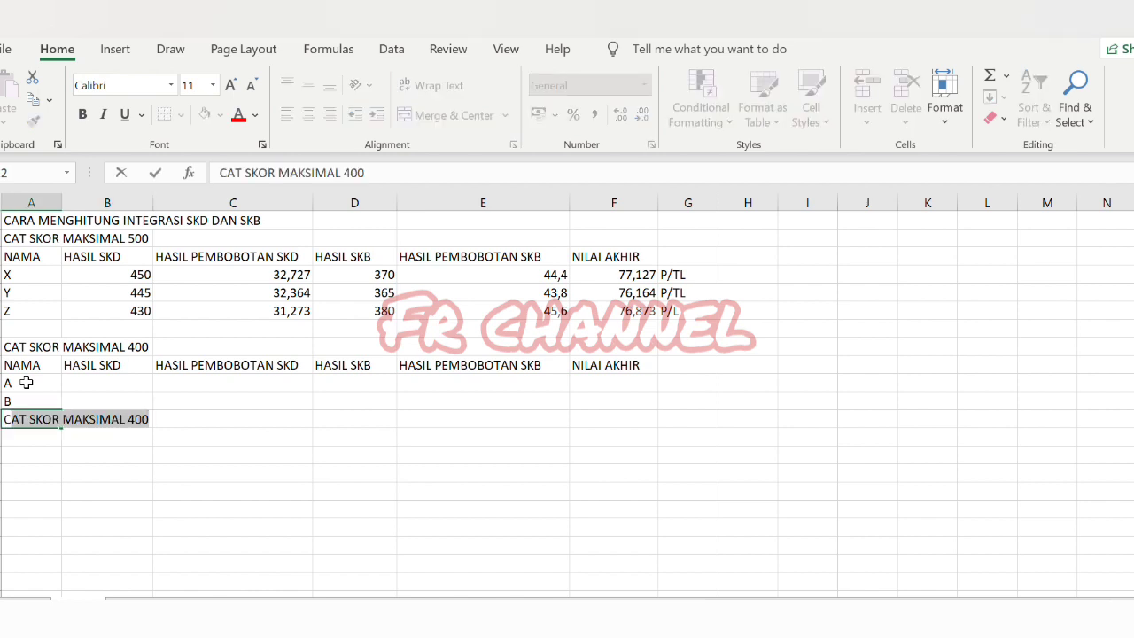
key(BackSpace)
key(Return)
Step: Enter the HASIL SKD scores 500, 470 and 460 for A, B and C in B10:B12
key(Right)
key(Right)
key(Up)
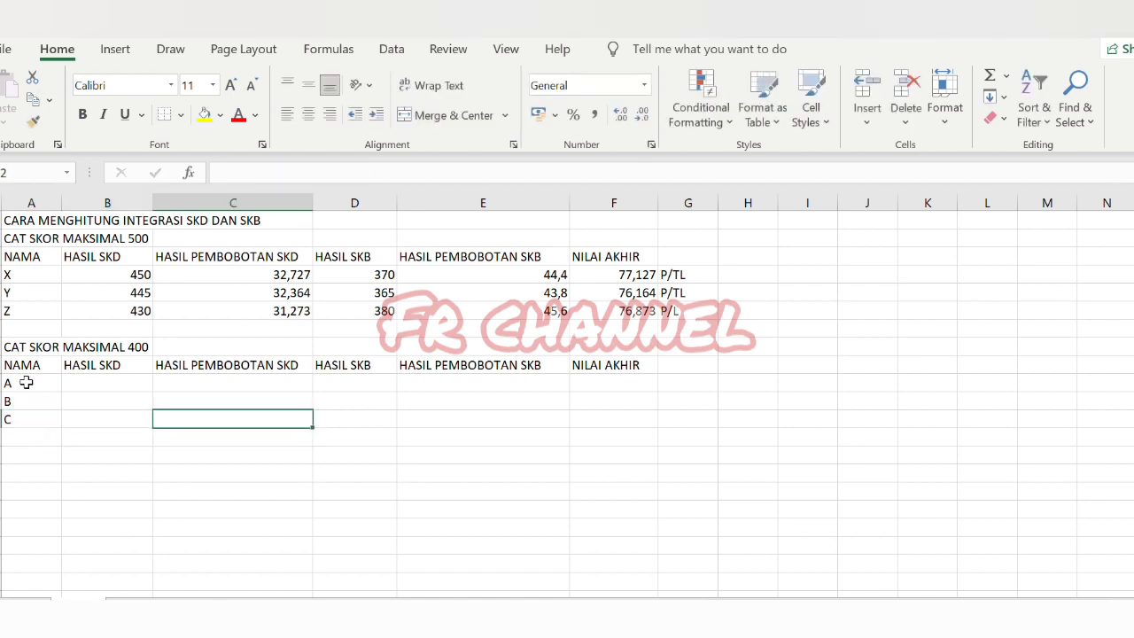
key(Up)
key(Up)
key(Left)
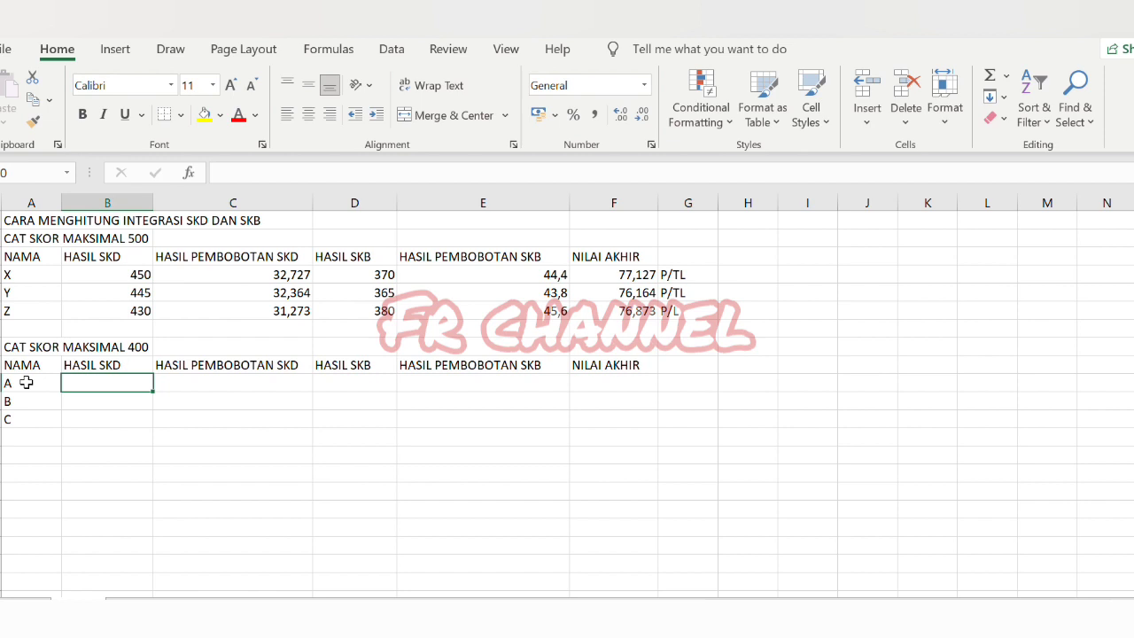
text(500)
key(Return)
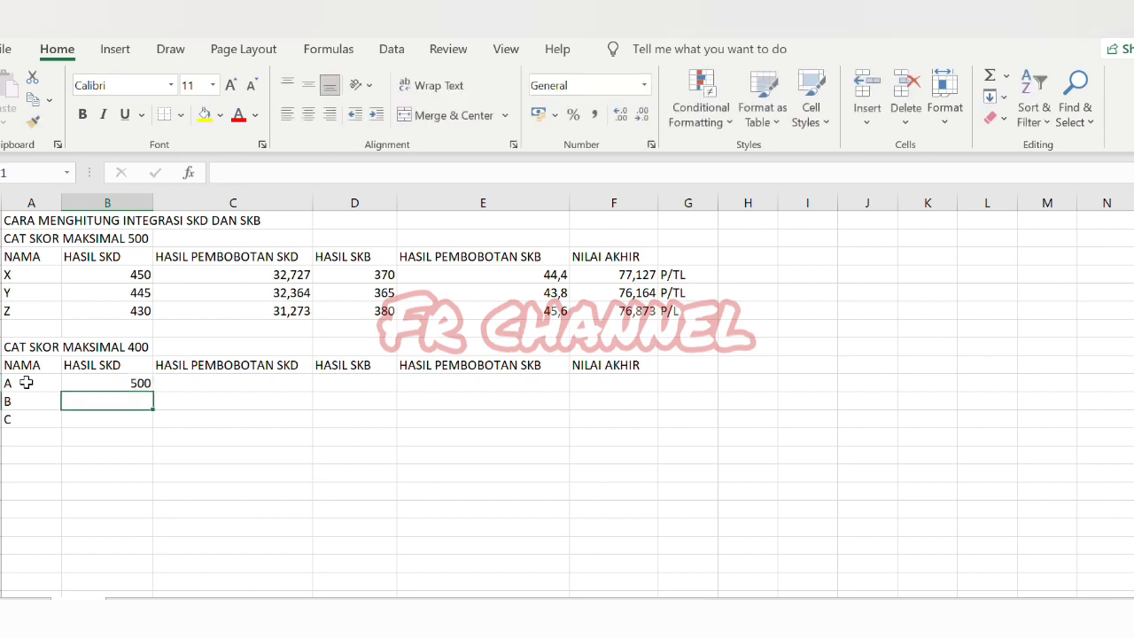
text(470)
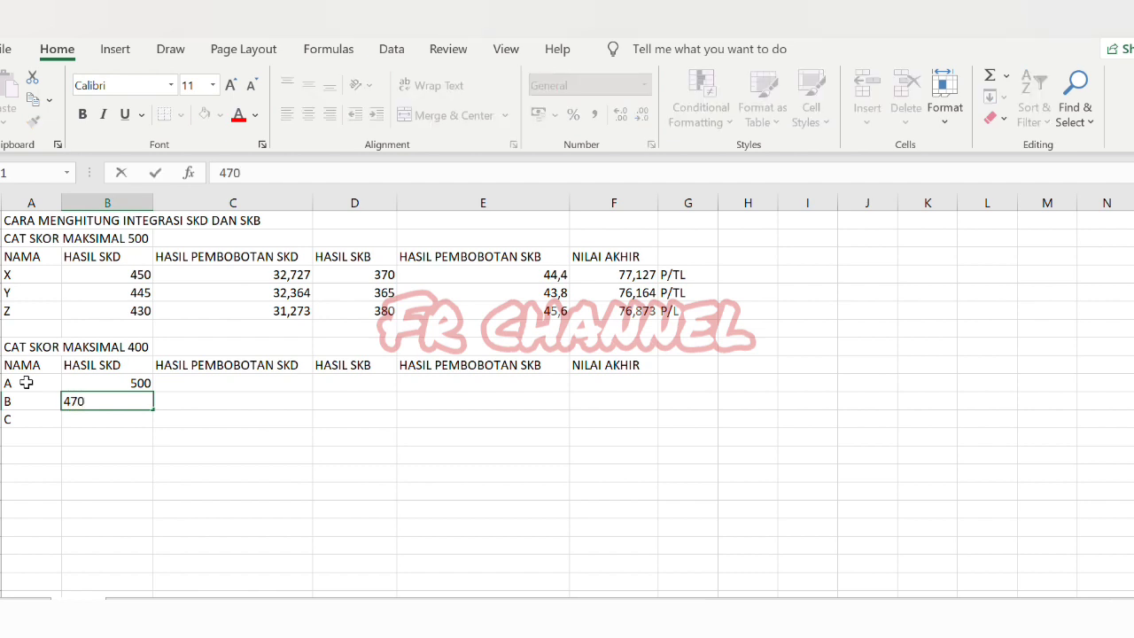
key(Return)
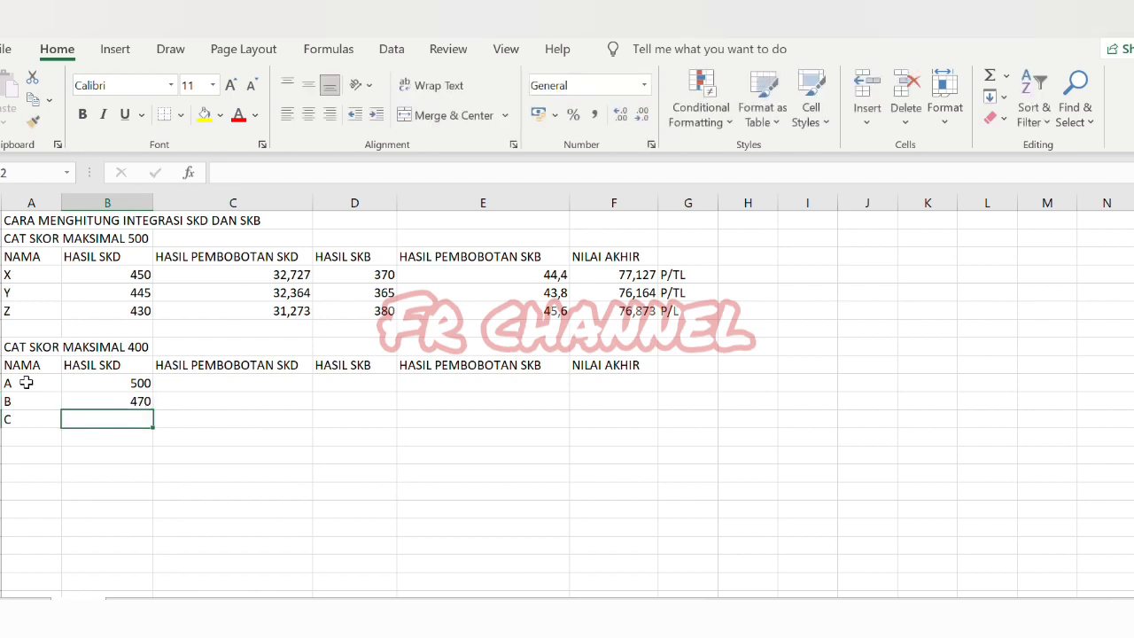
text(460)
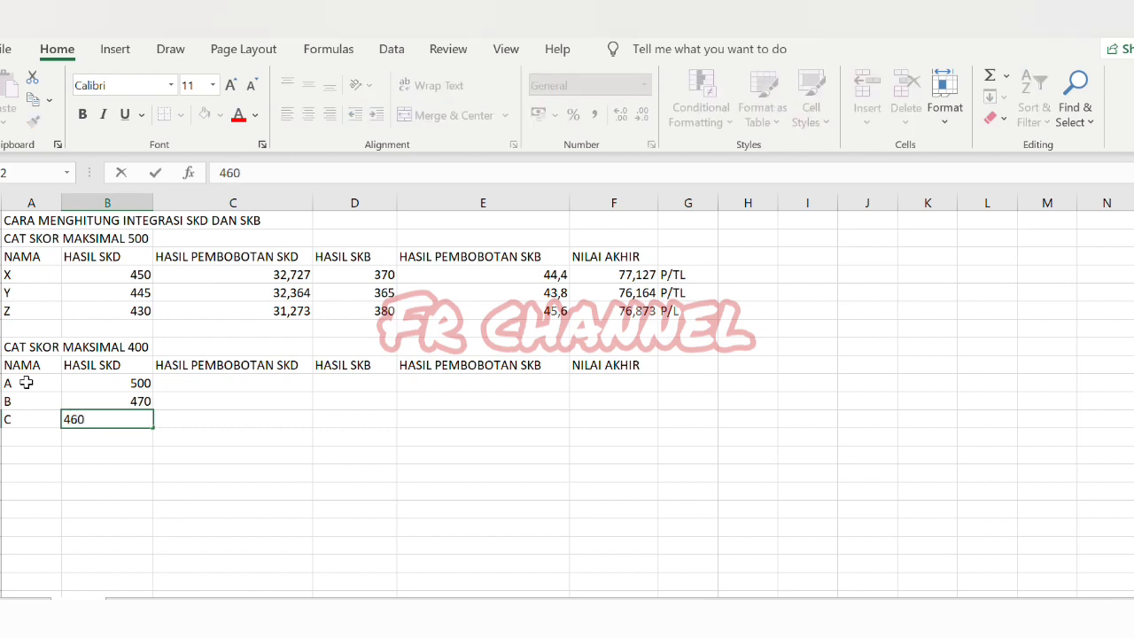
Step: Calculate A's HASIL PEMBOBOTAN SKD in C10 with =(B10/550)*100*40% and fill the formula down to C12
click(228, 378)
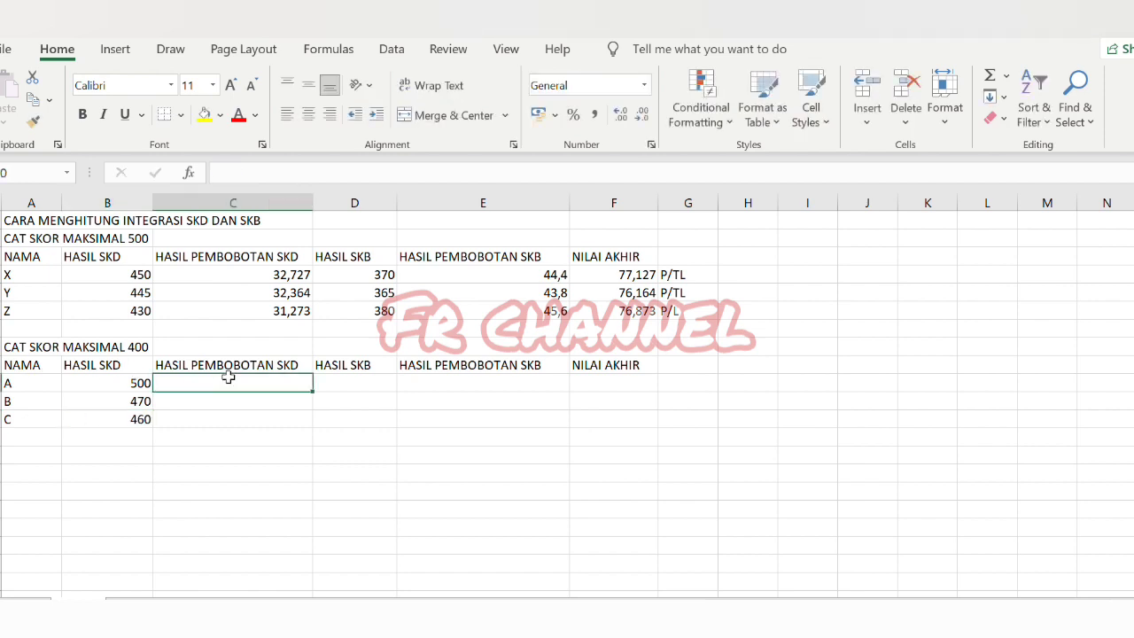
text(=)
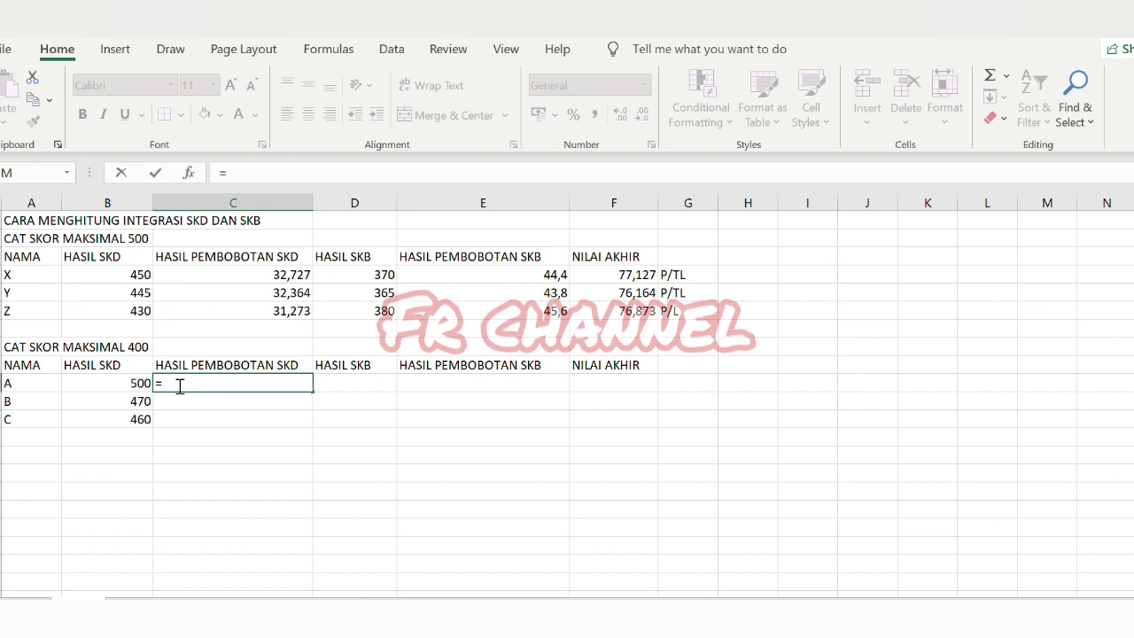
text(()
click(115, 382)
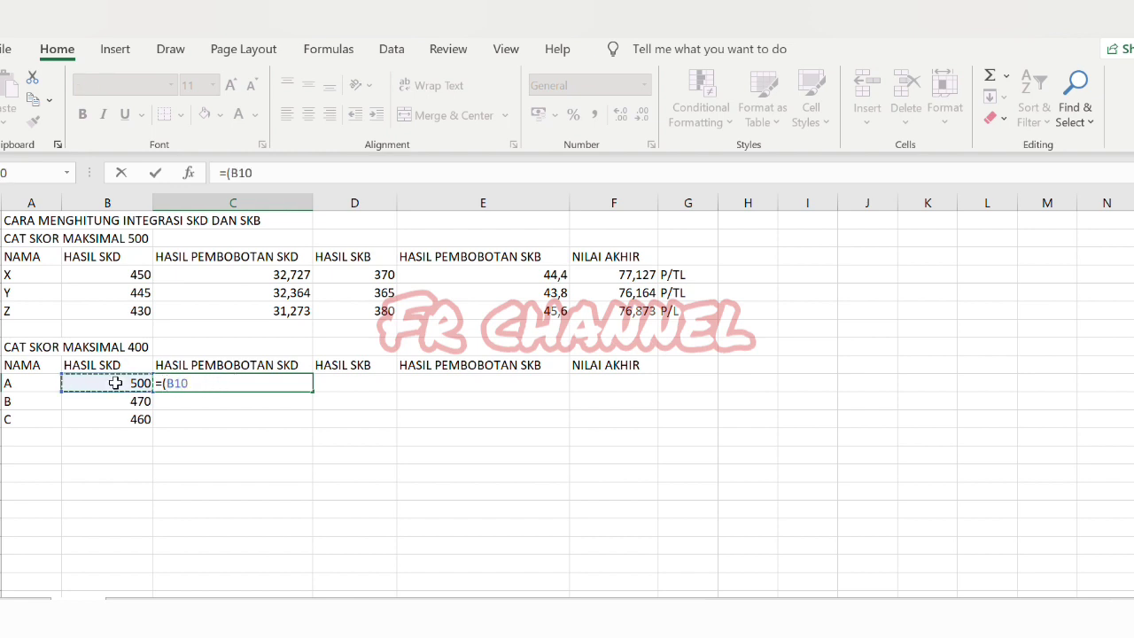
text(/550))
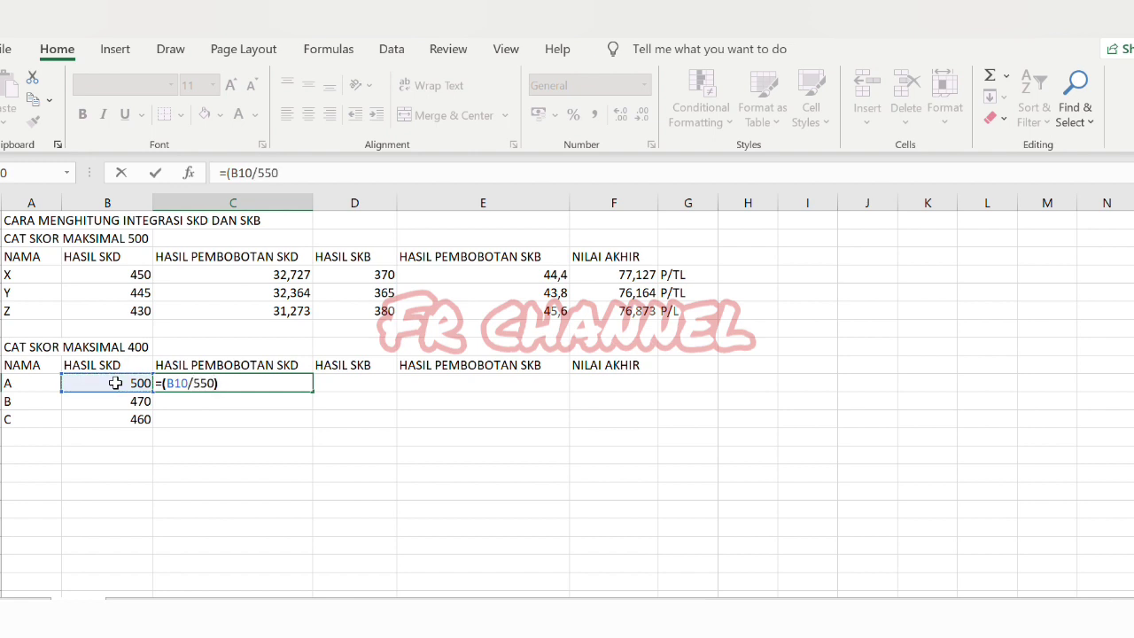
text(*100*40%)
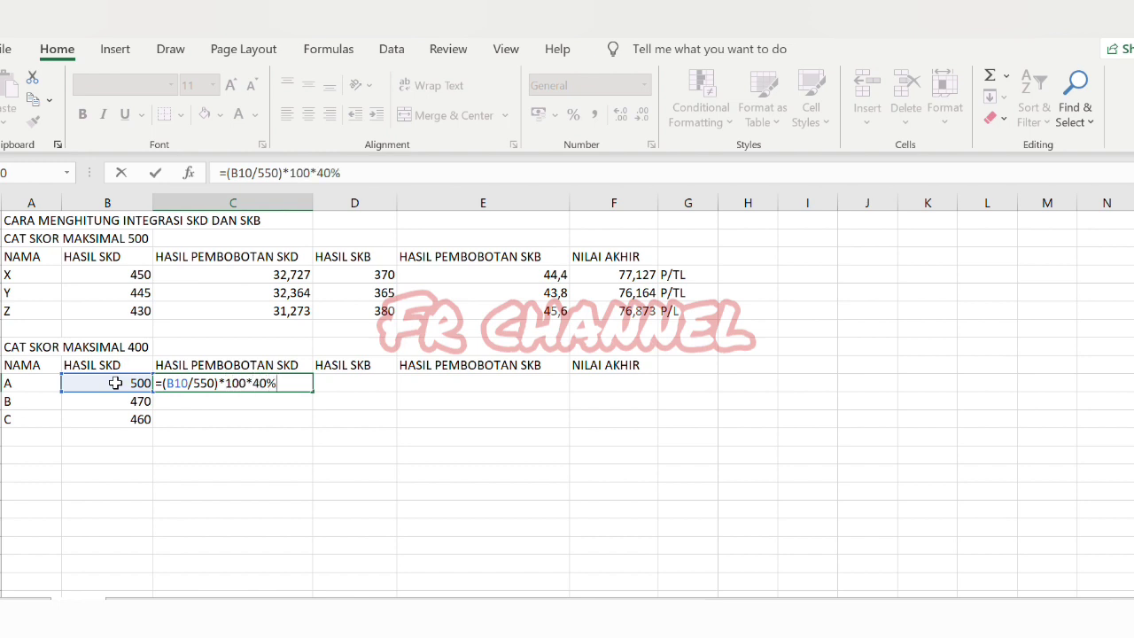
key(Return)
click(212, 380)
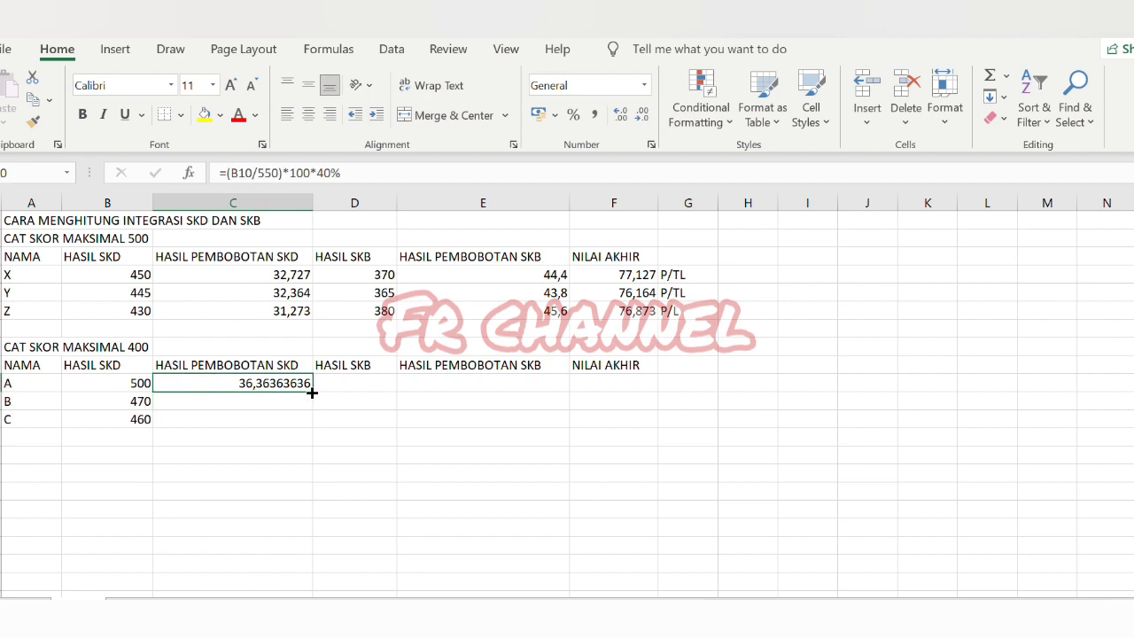
drag(312, 392, 313, 429)
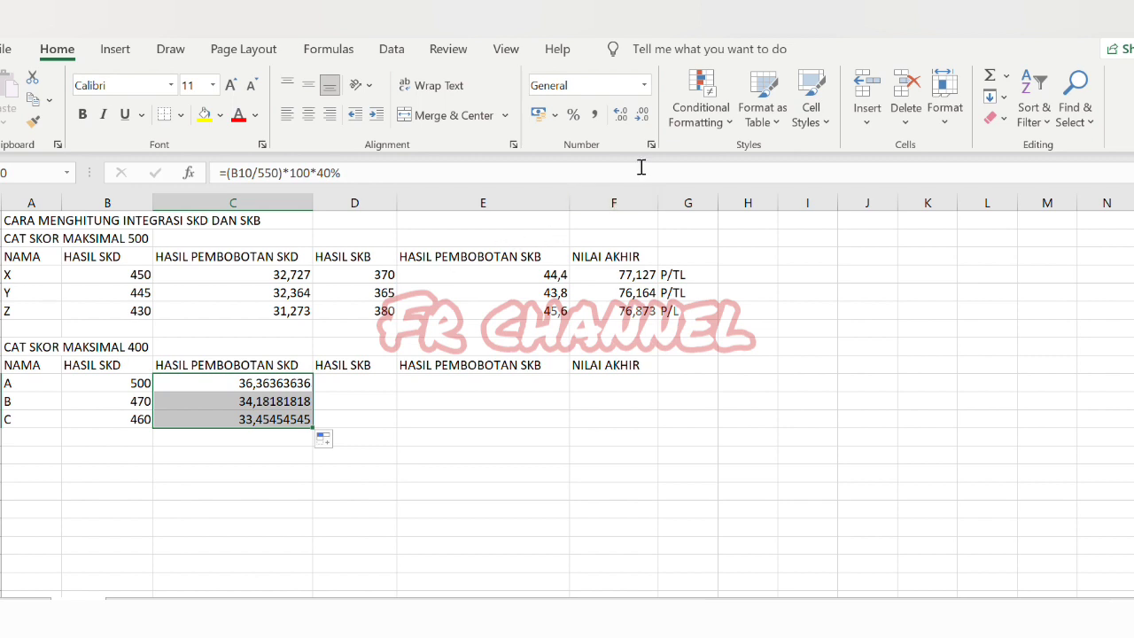
Step: Reduce the weighted SKD scores in C10:C12 to three decimal places
click(642, 116)
click(641, 116)
click(641, 115)
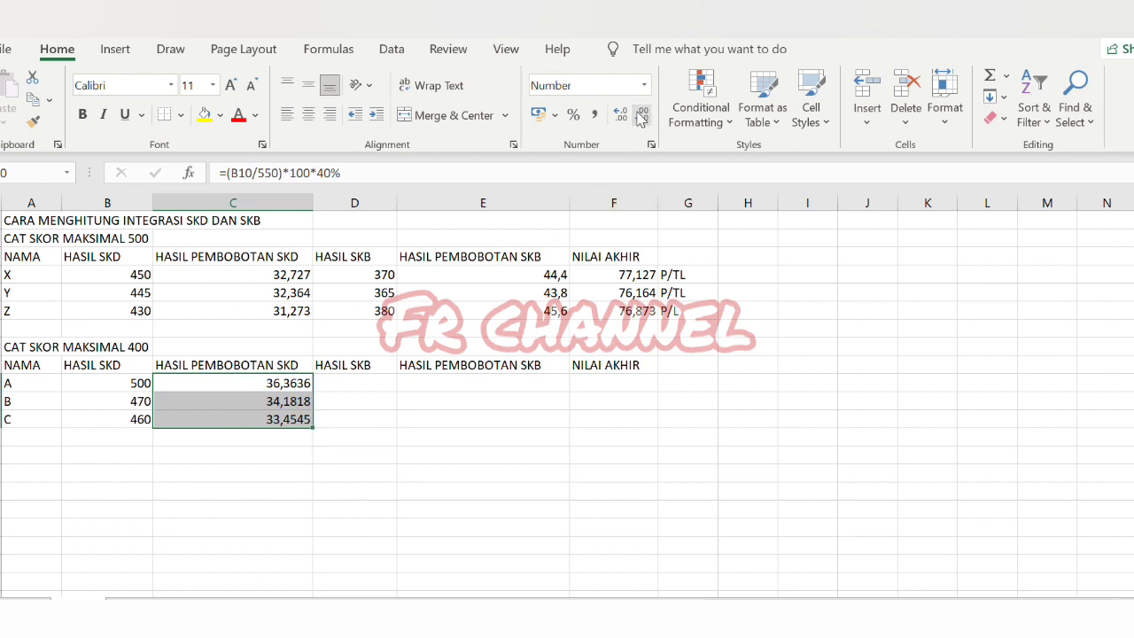
click(642, 115)
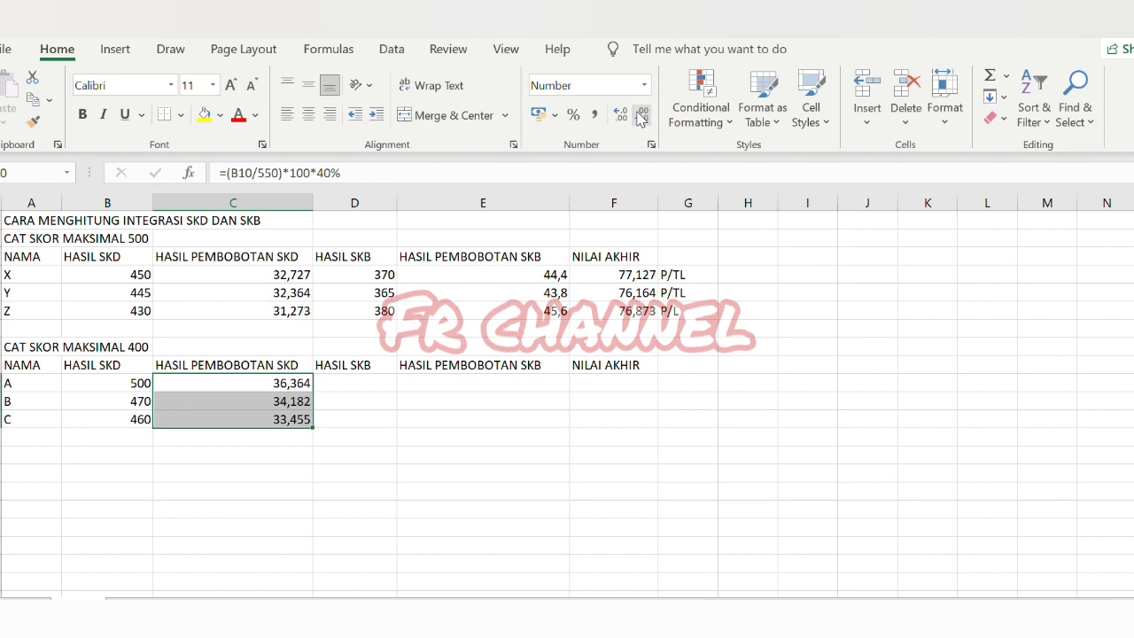
click(275, 461)
Step: Enter the HASIL SKB scores 300, 310 and 315 for A, B and C in D10:D12
click(364, 382)
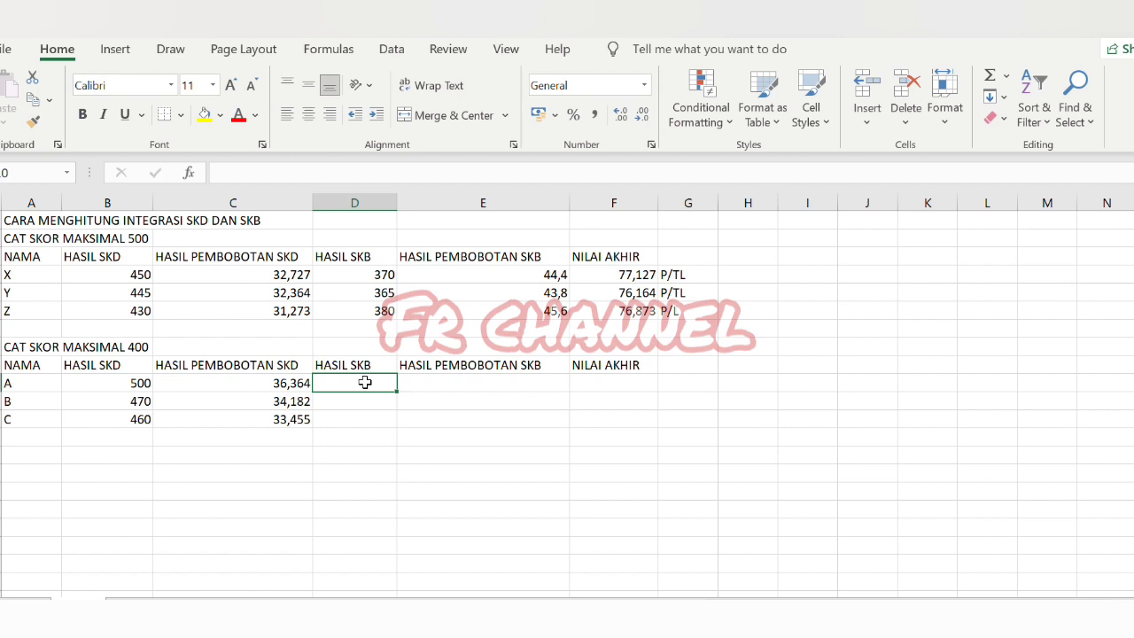
text(300)
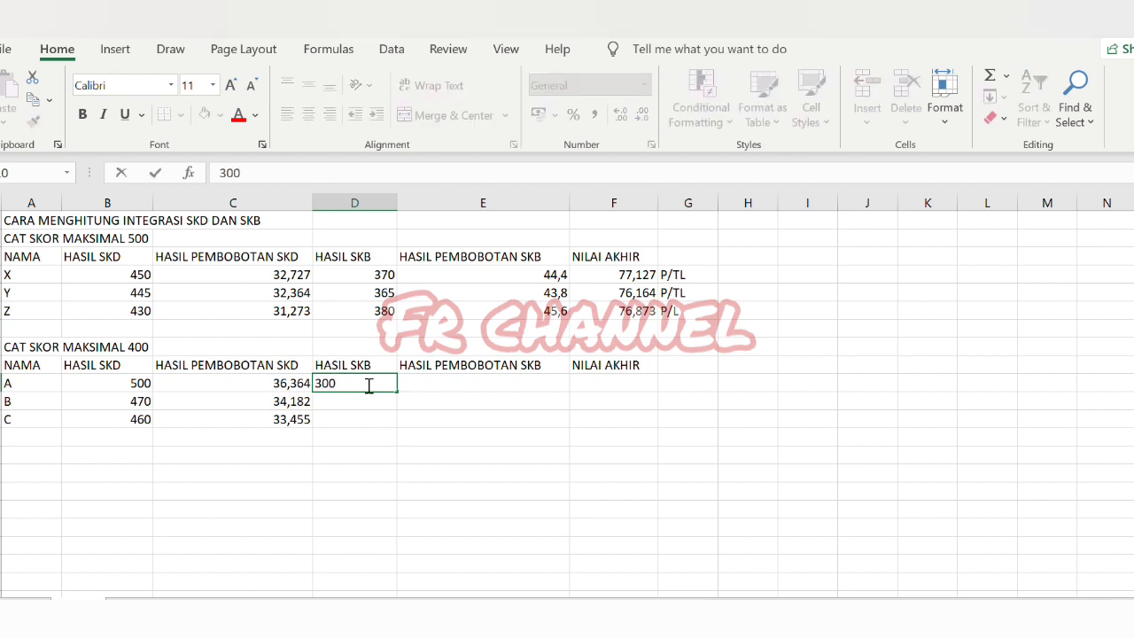
key(Return)
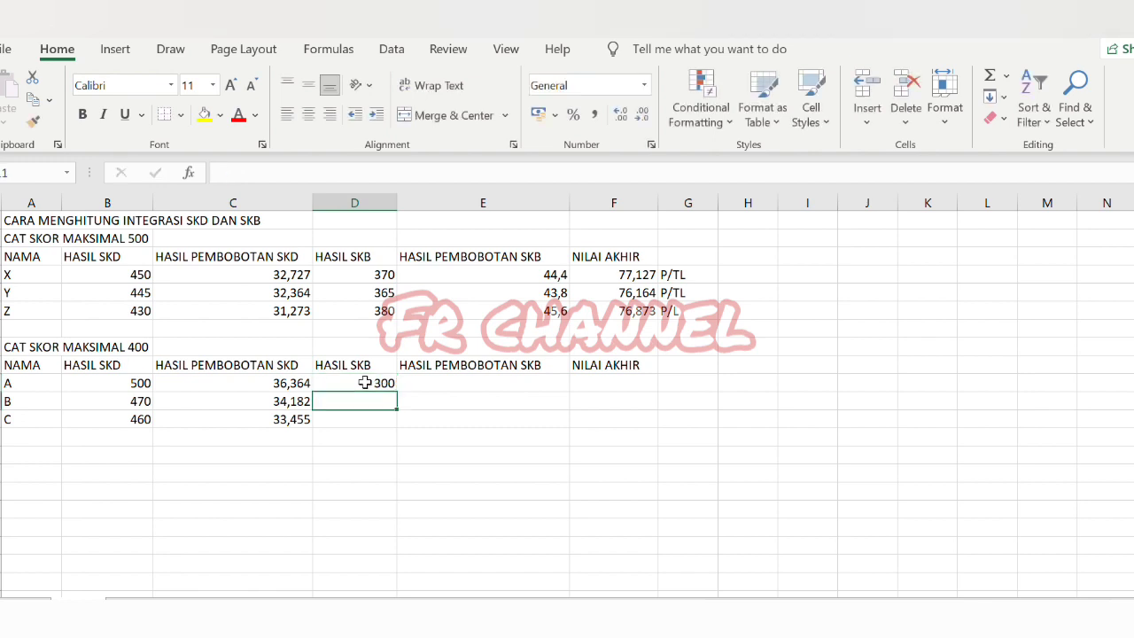
text(310)
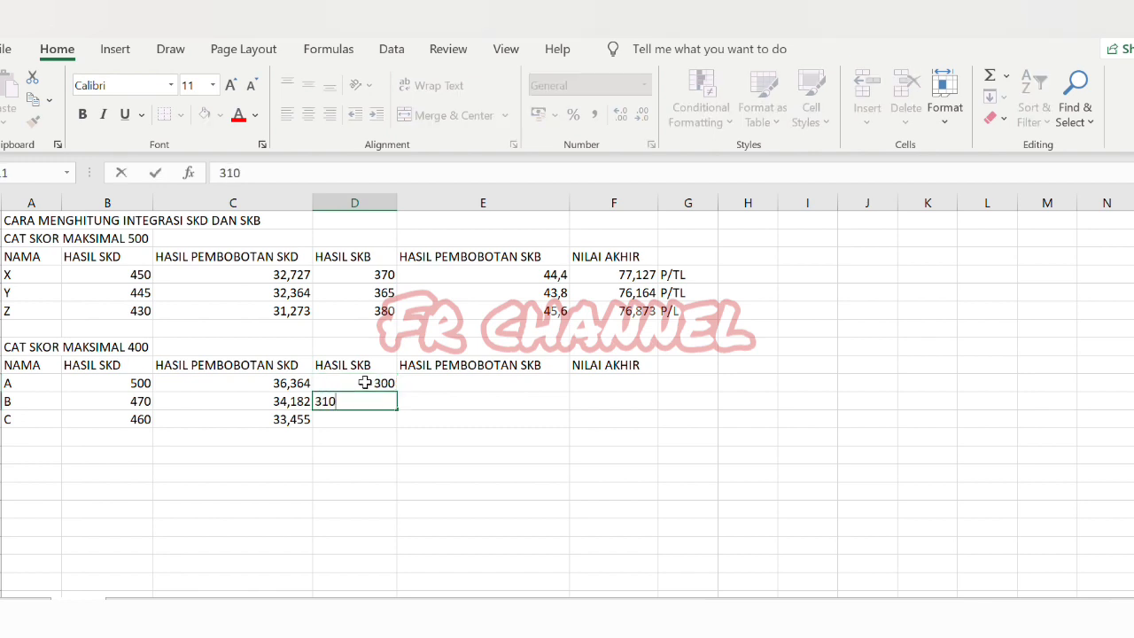
key(Return)
text(315)
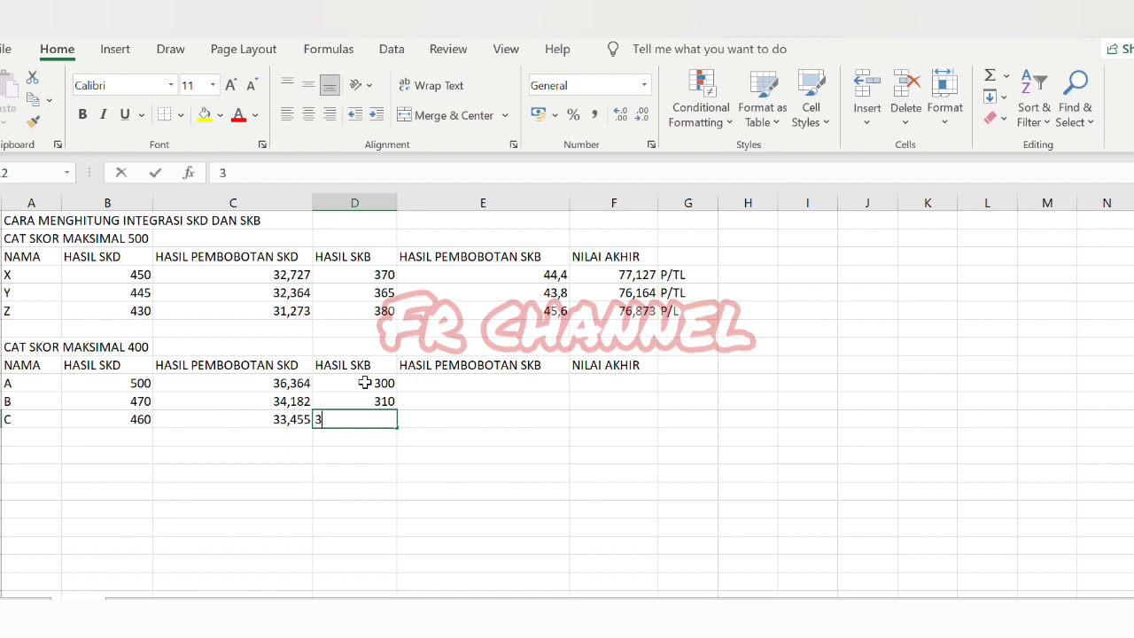
Step: Calculate A's HASIL PEMBOBOTAN SKB in E10 with =(D10/400)*100*60% and fill the formula down to E12
click(478, 380)
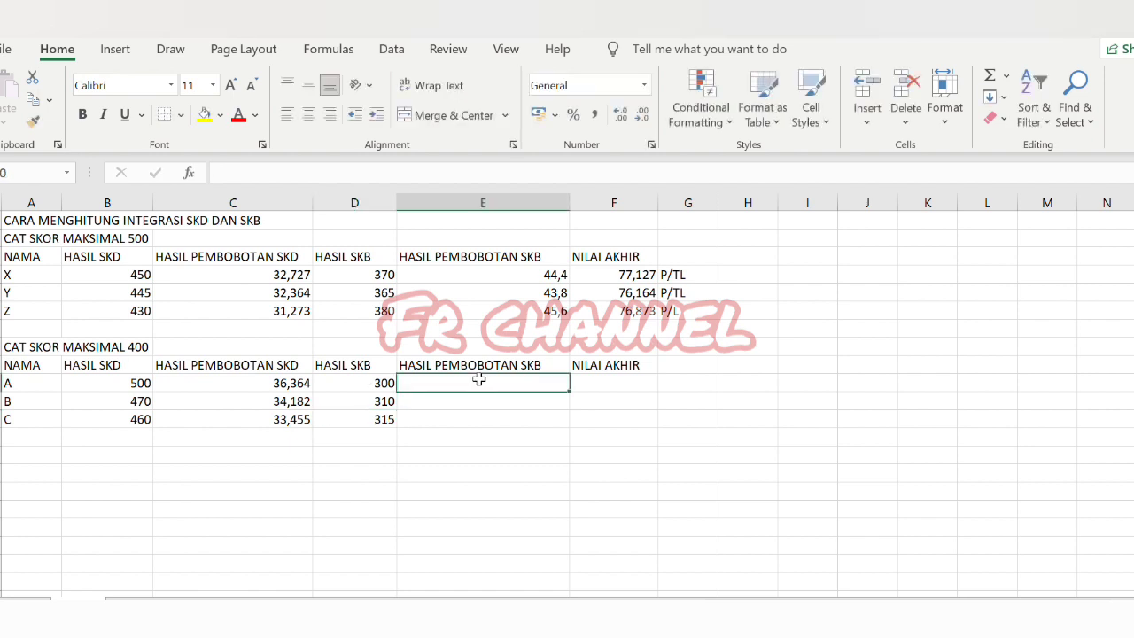
text(=)
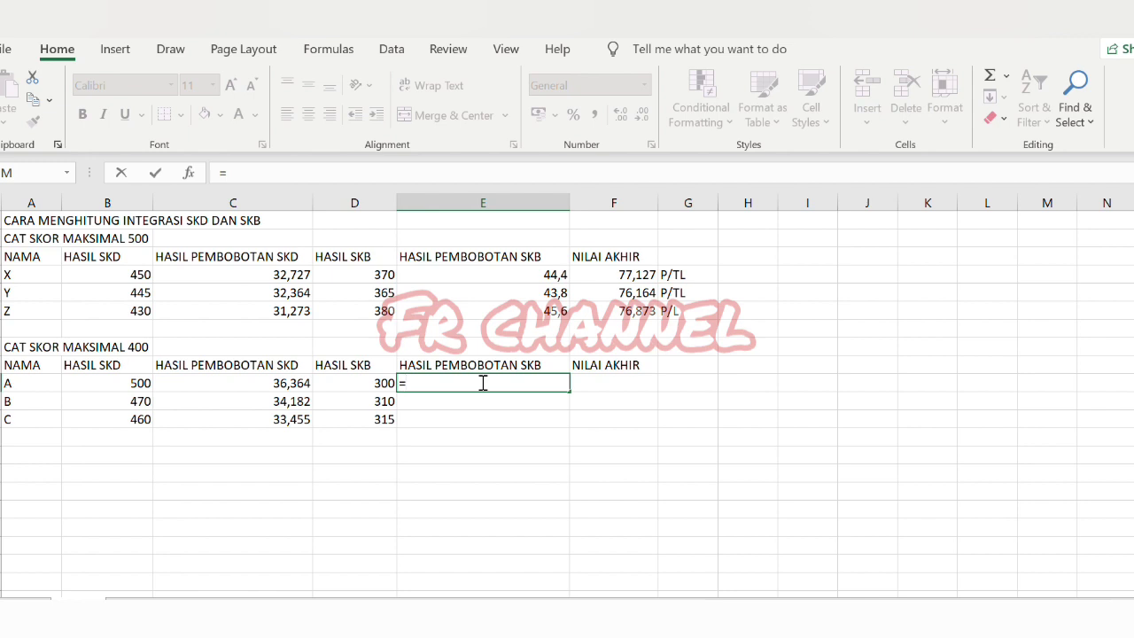
click(373, 382)
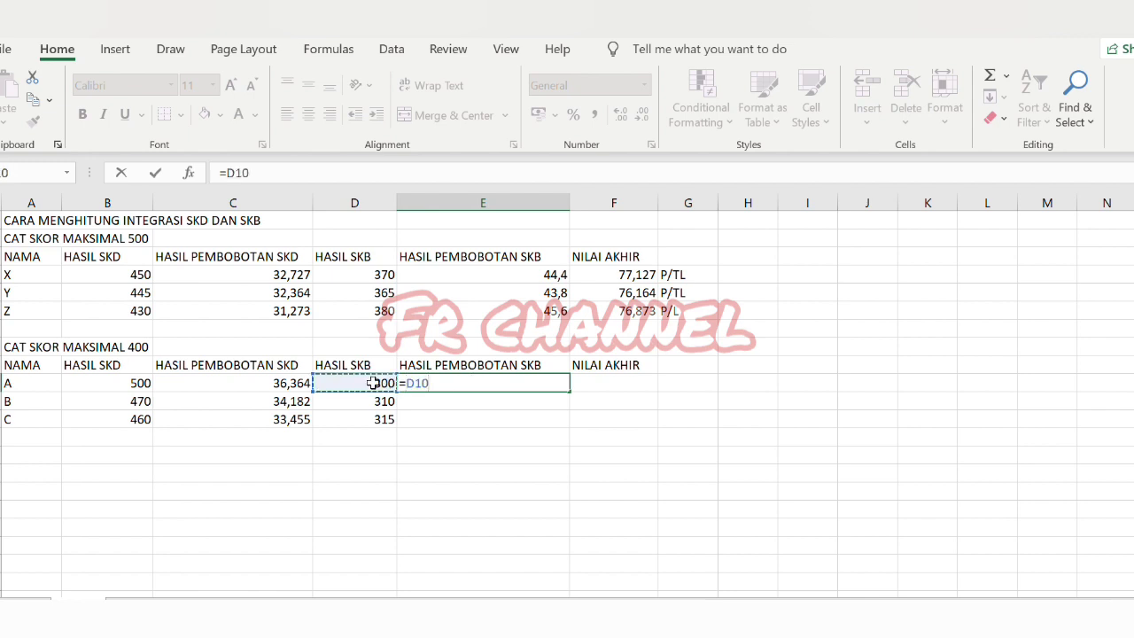
key(BackSpace)
key(BackSpace)
key(BackSpace)
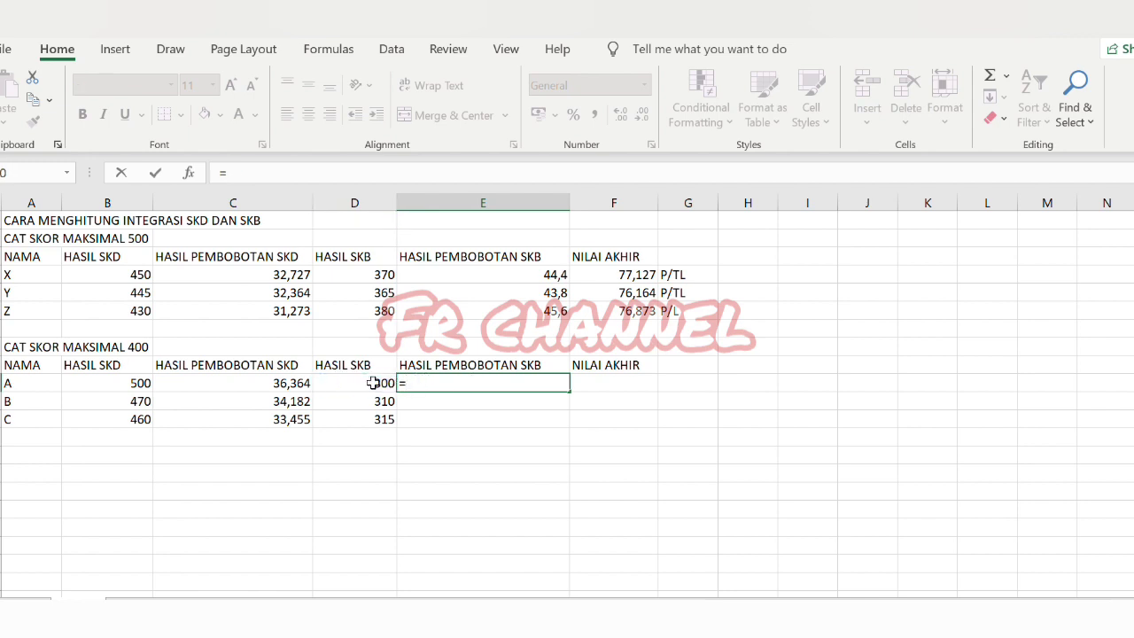
text(()
click(372, 383)
text(/)
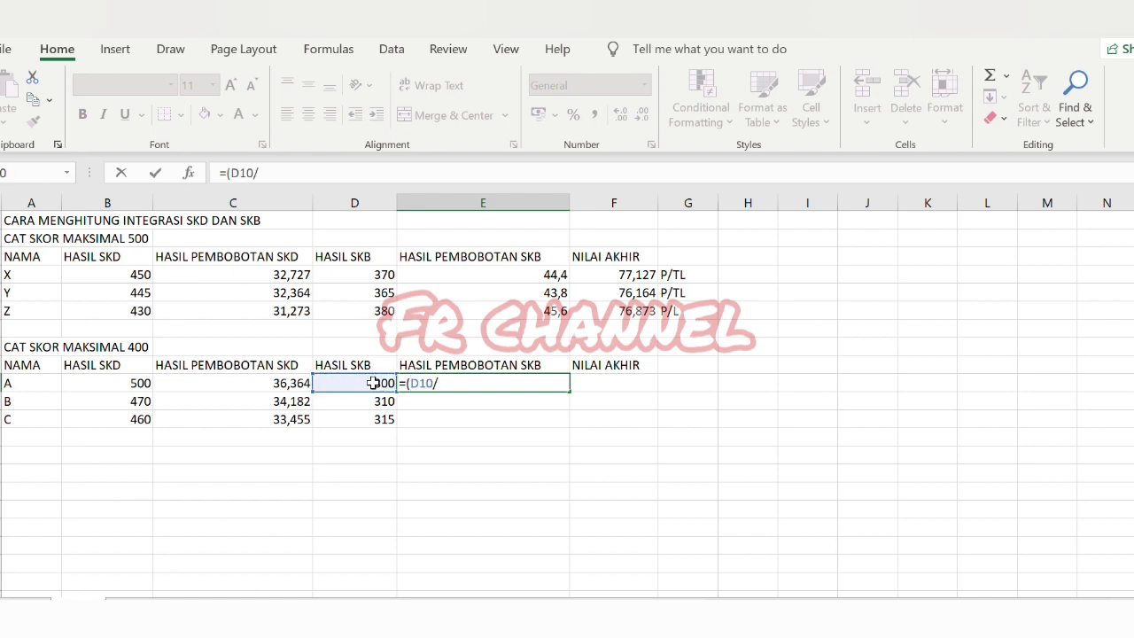
text(400)*100%)
key(BackSpace)
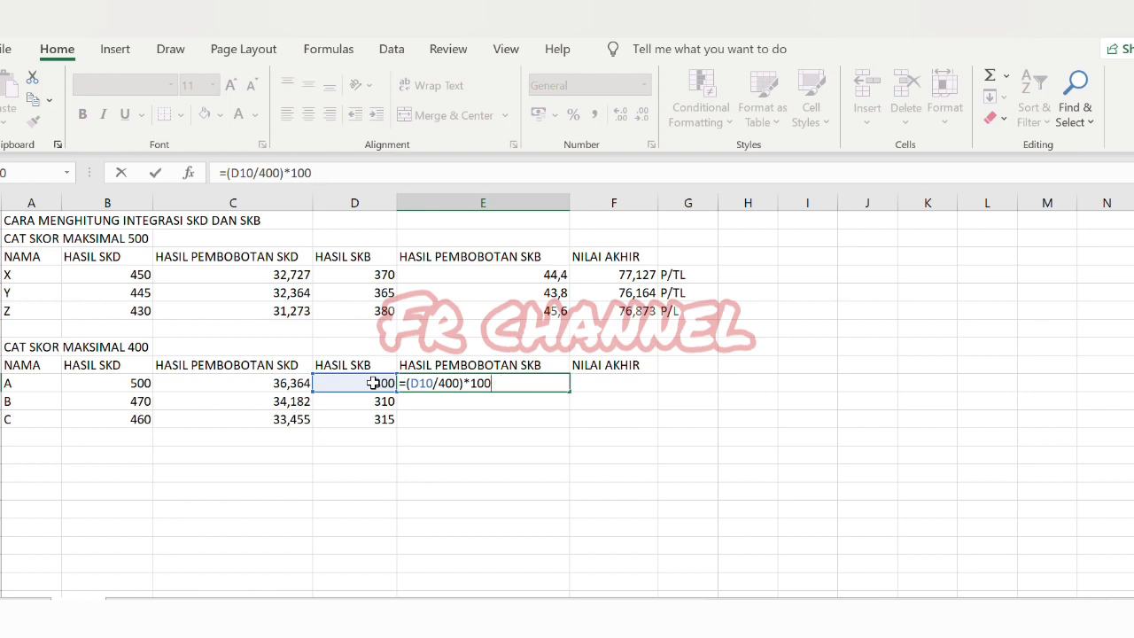
text(*60%)
key(ctrl+Return)
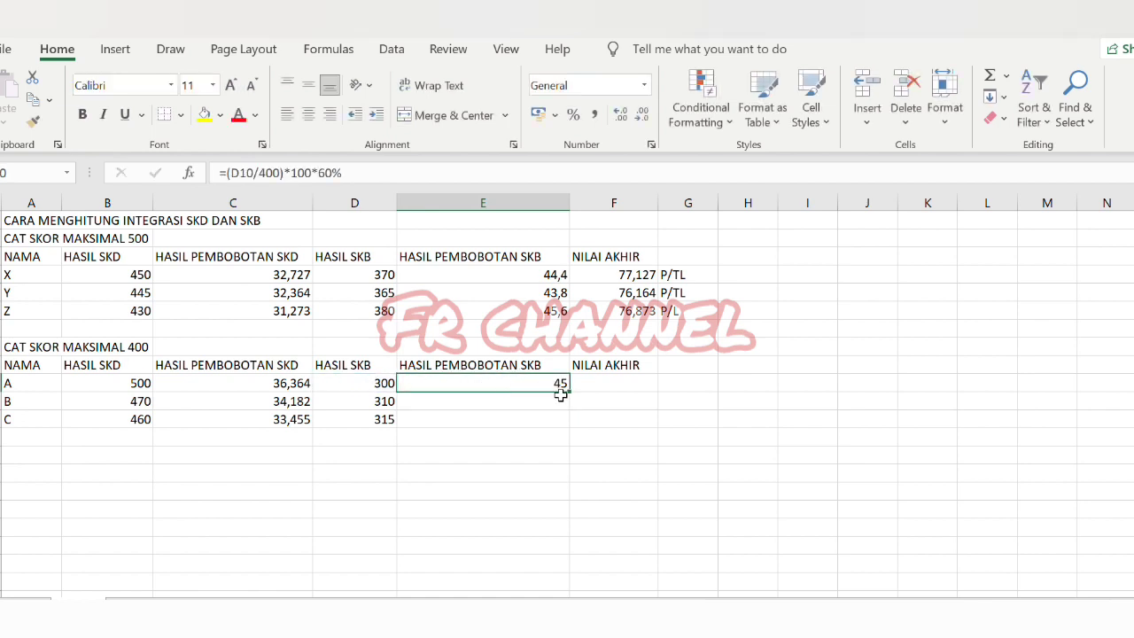
drag(567, 390, 574, 431)
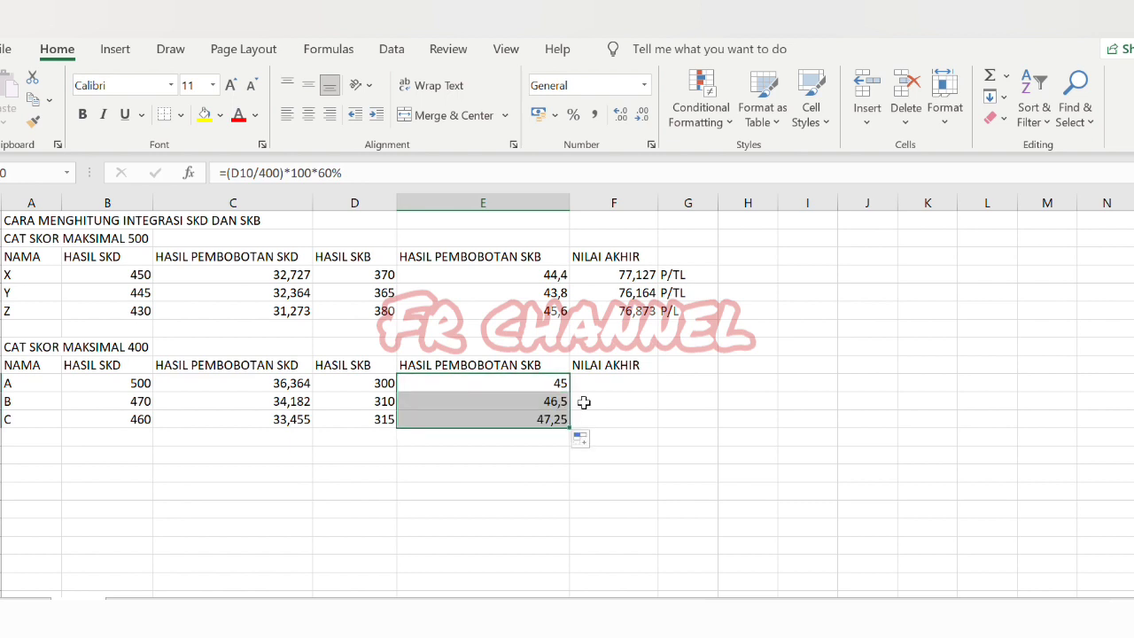
Step: Calculate A's NILAI AKHIR in F10 with =C10+E10 and fill the formula down to F12
click(603, 381)
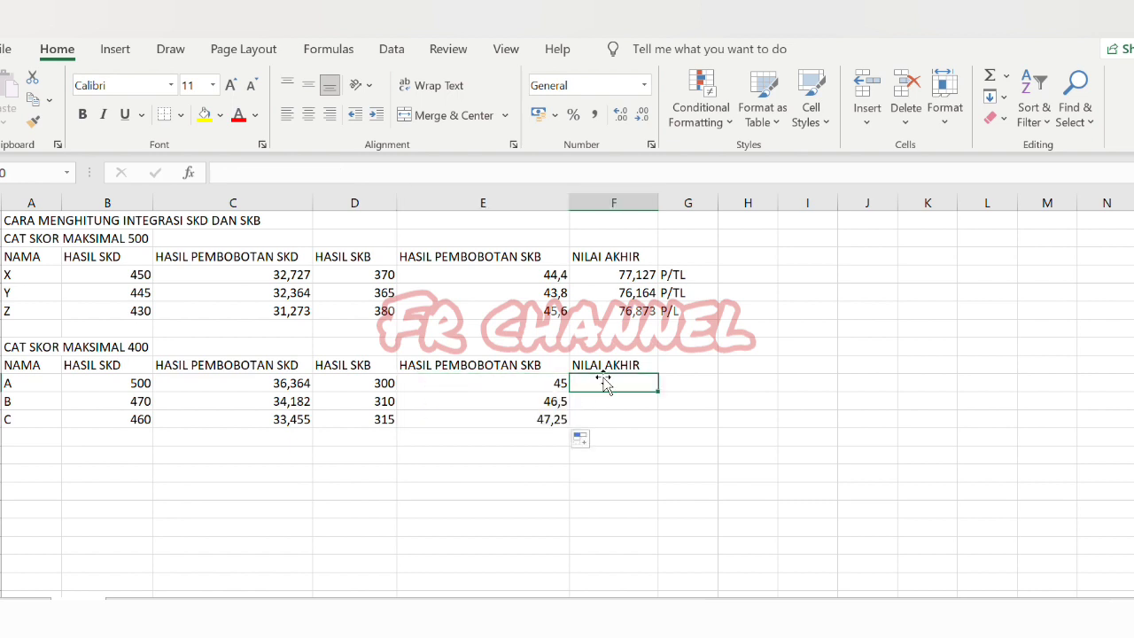
text(=)
click(299, 383)
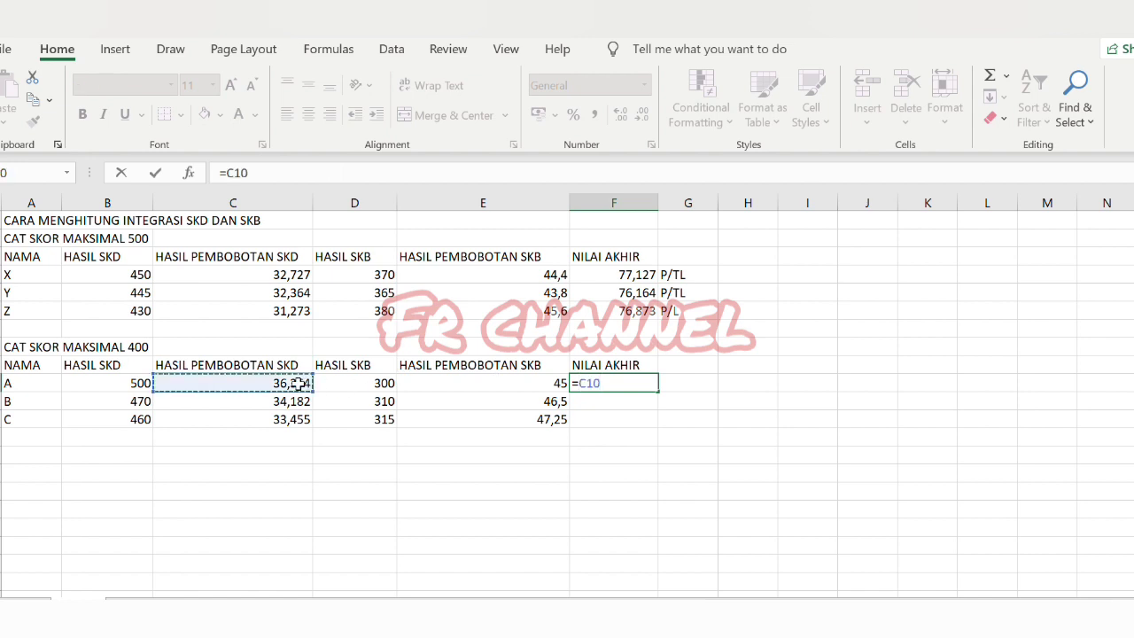
text(+)
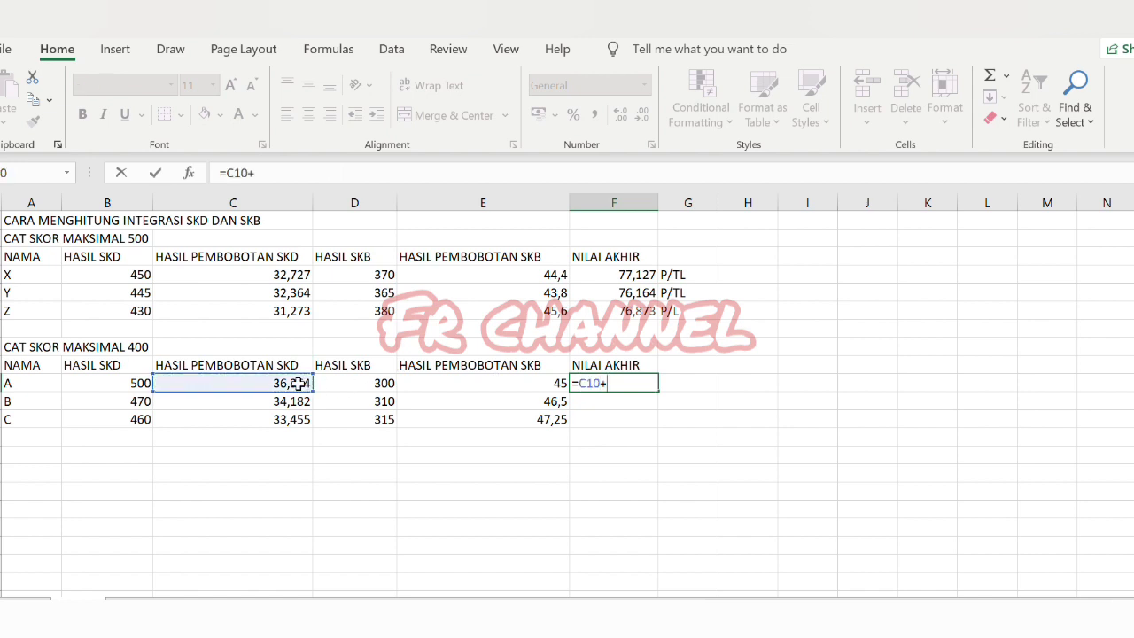
click(475, 391)
key(Return)
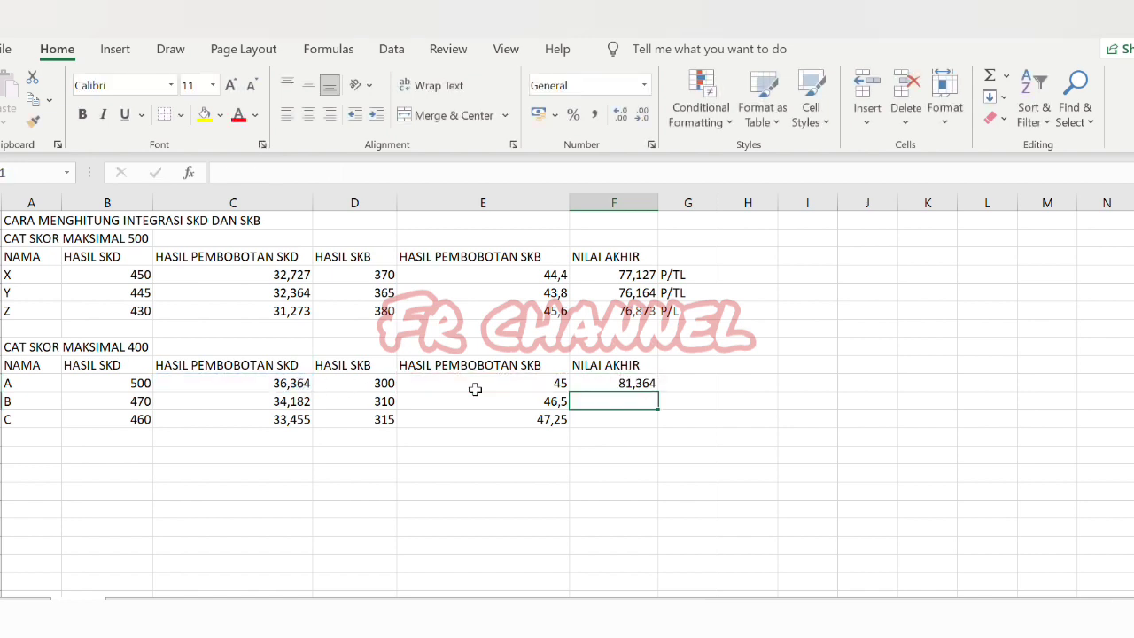
click(625, 381)
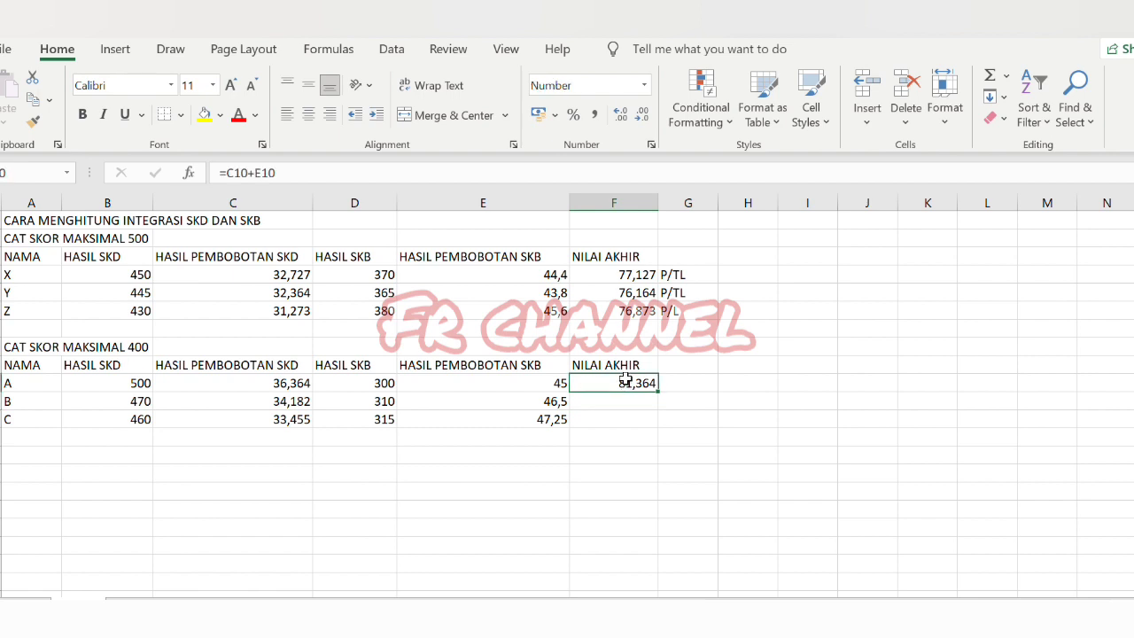
drag(658, 394, 659, 428)
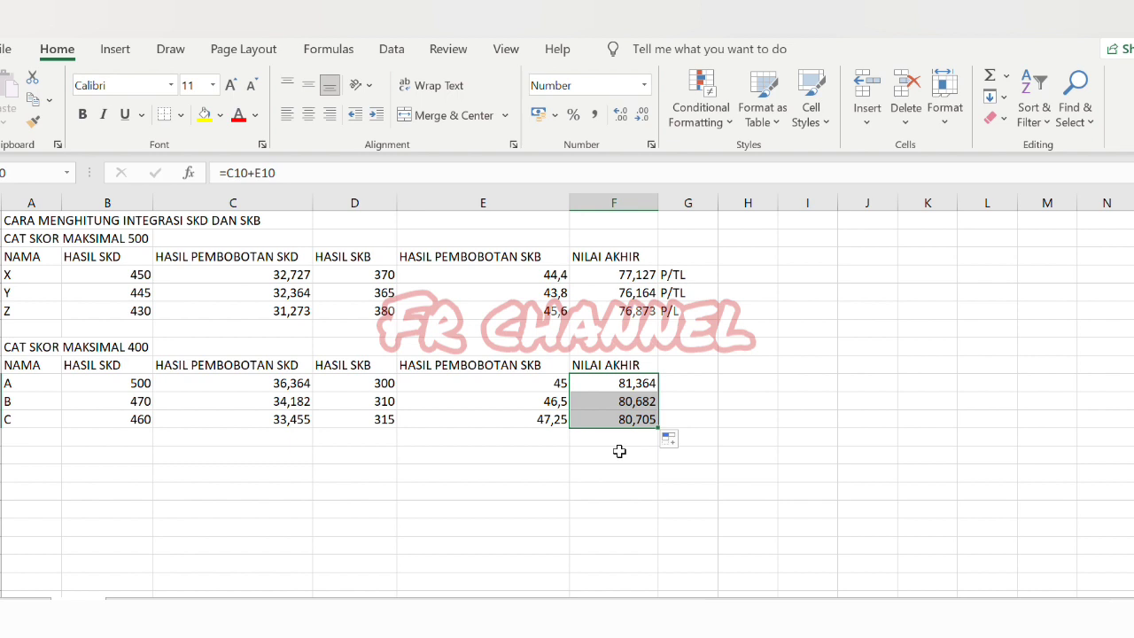
Step: Change the HASIL SKB scores of B and C to 315 and 320 in D11:D12
click(376, 439)
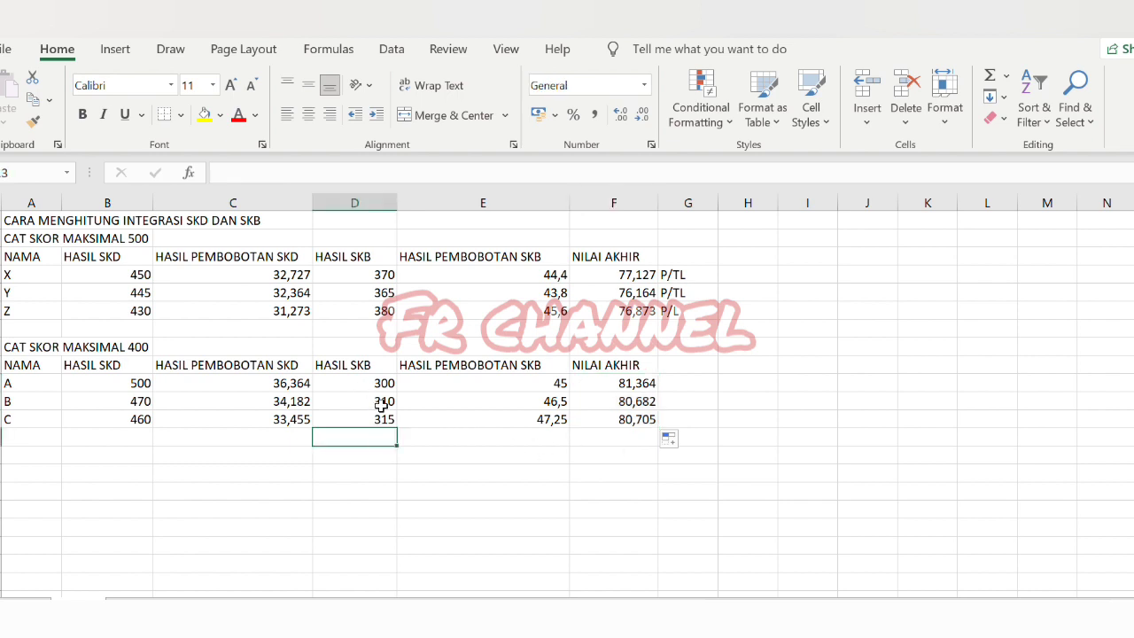
click(381, 404)
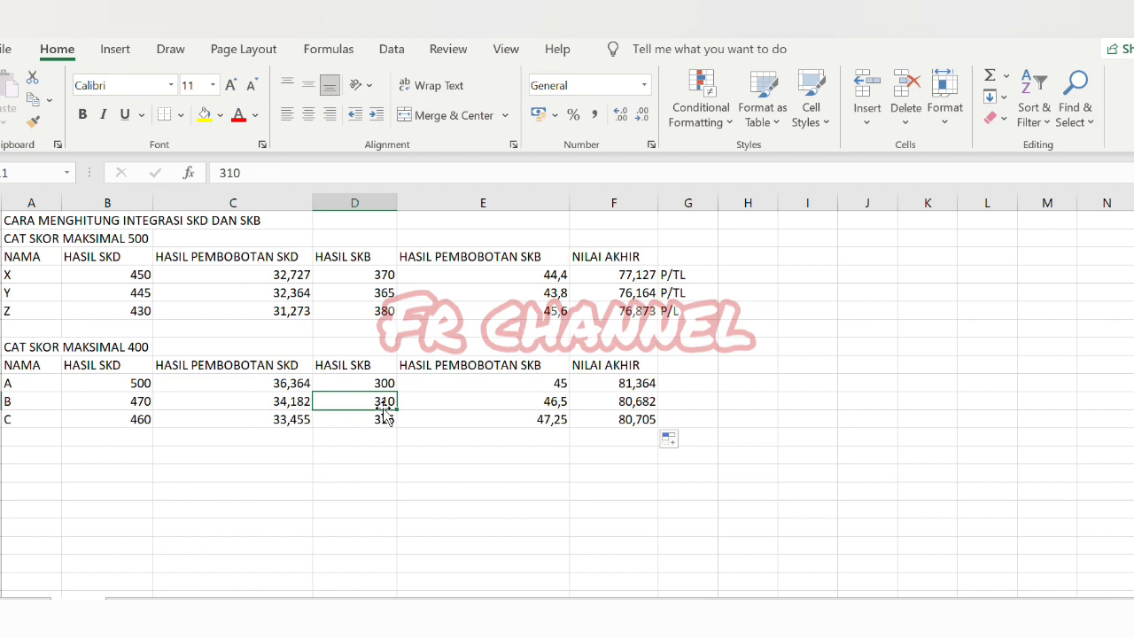
text(315)
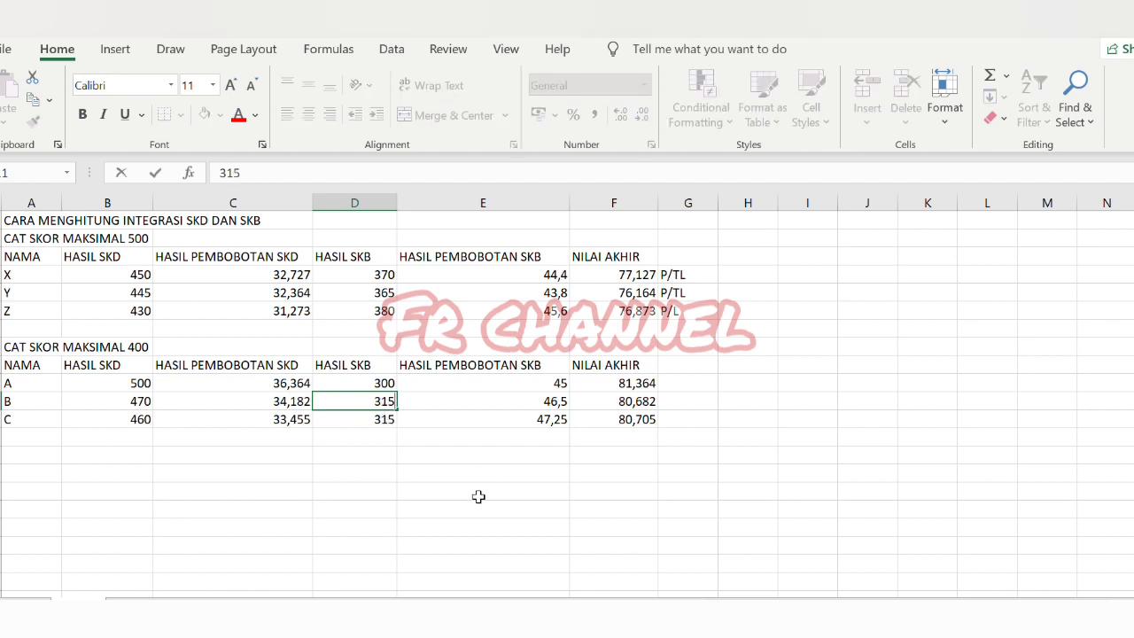
click(479, 498)
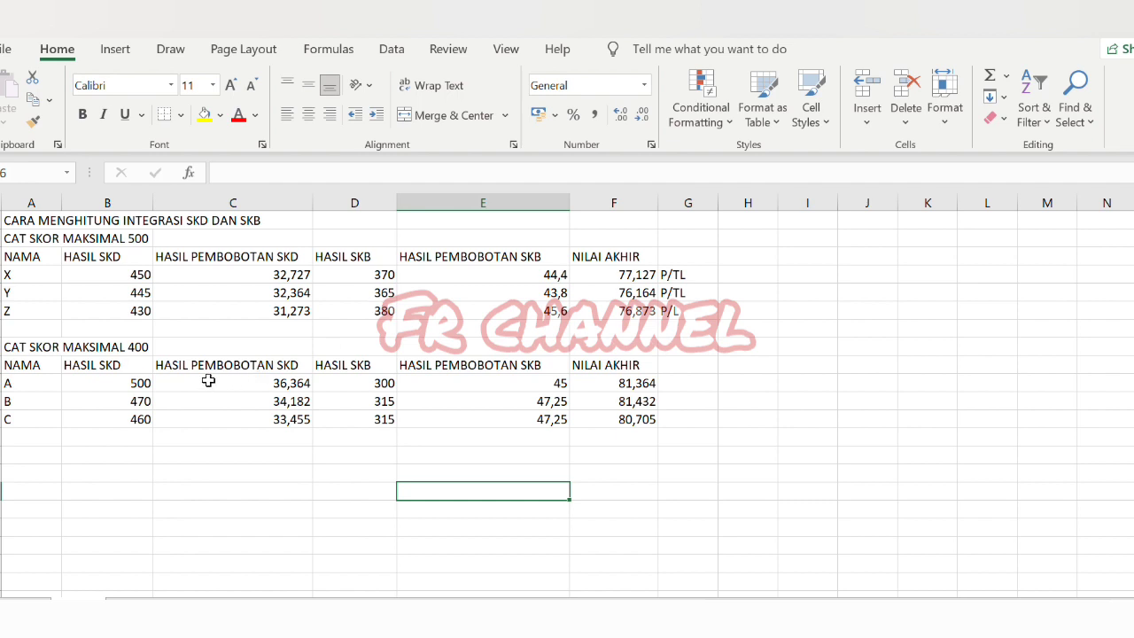
click(140, 401)
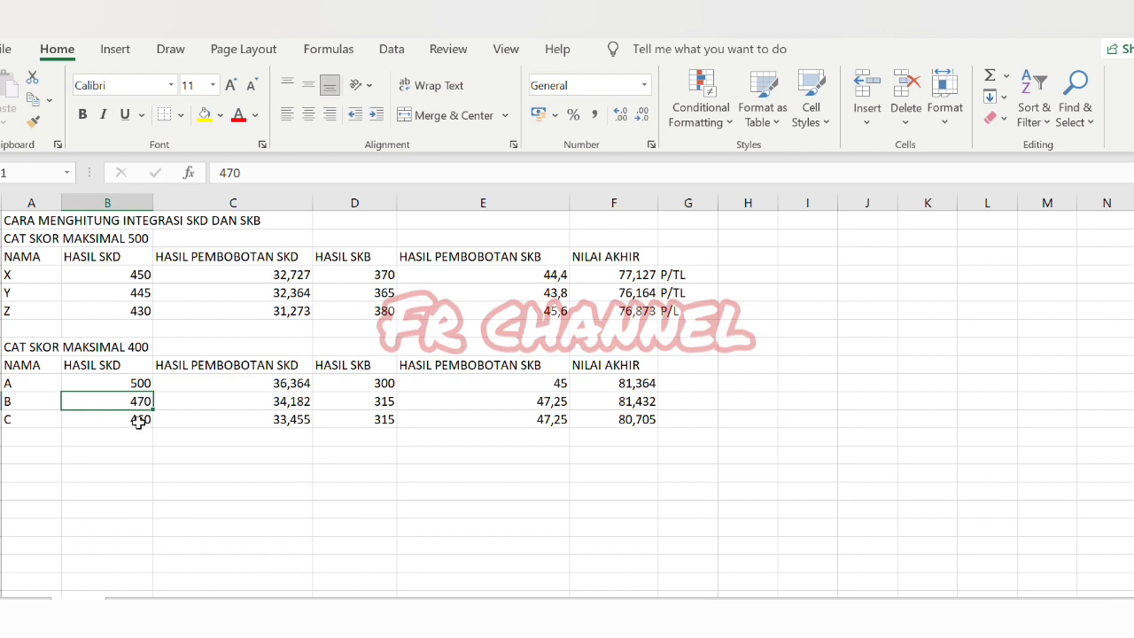
click(138, 420)
click(369, 422)
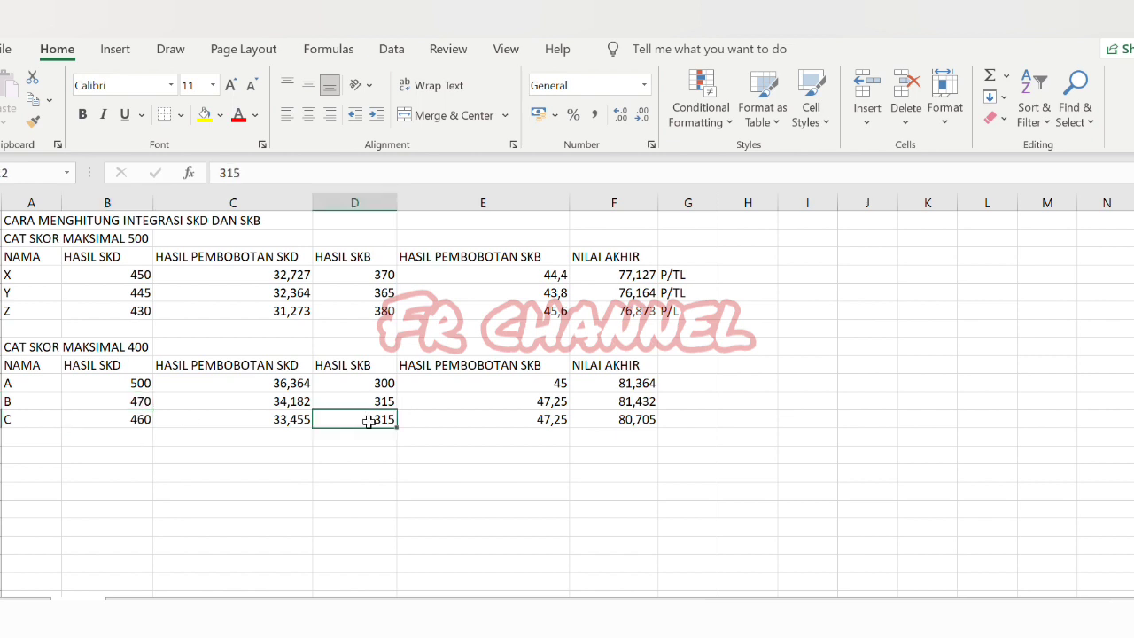
text(320)
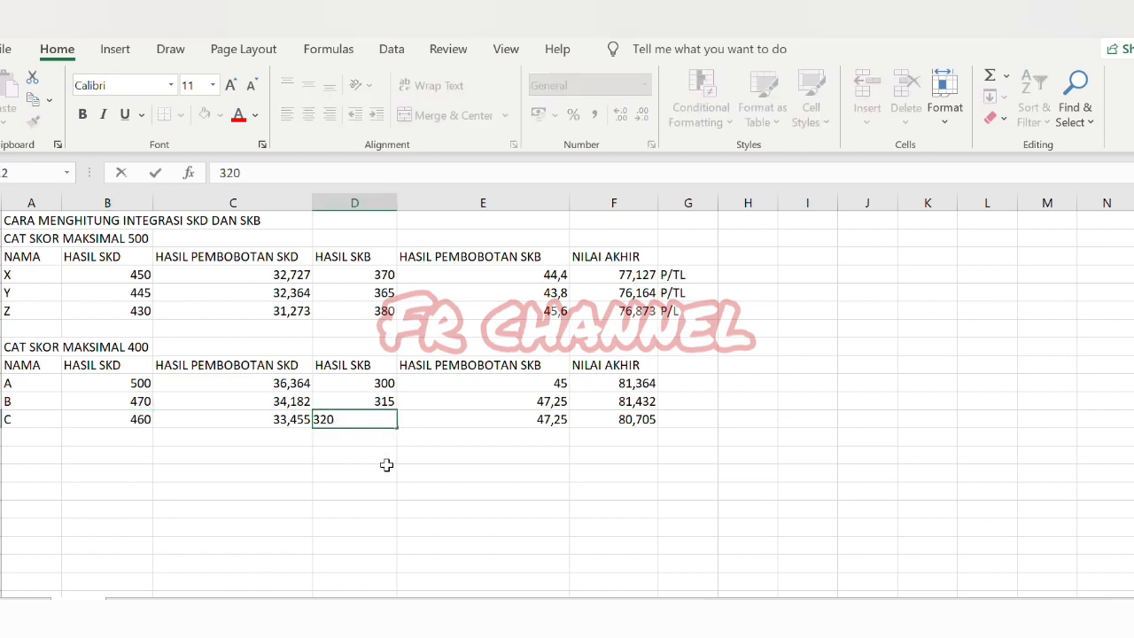
click(387, 465)
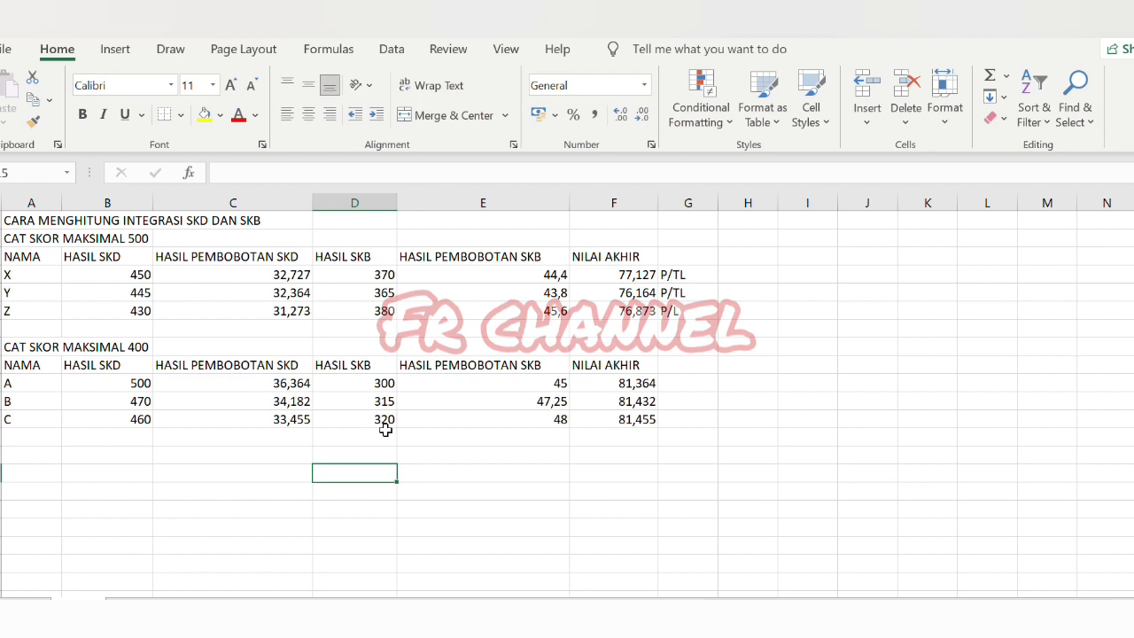
Step: Replace the HASIL SKB scores of A, B and C in D10:D12 with 240, 250 and 260
click(370, 378)
text(240)
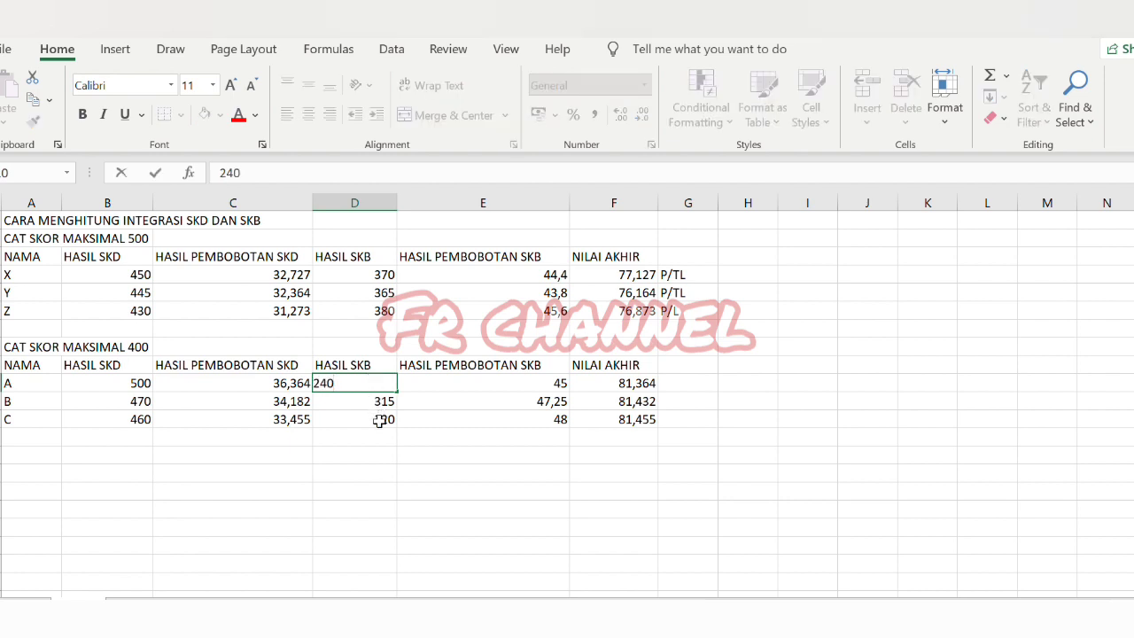
click(370, 399)
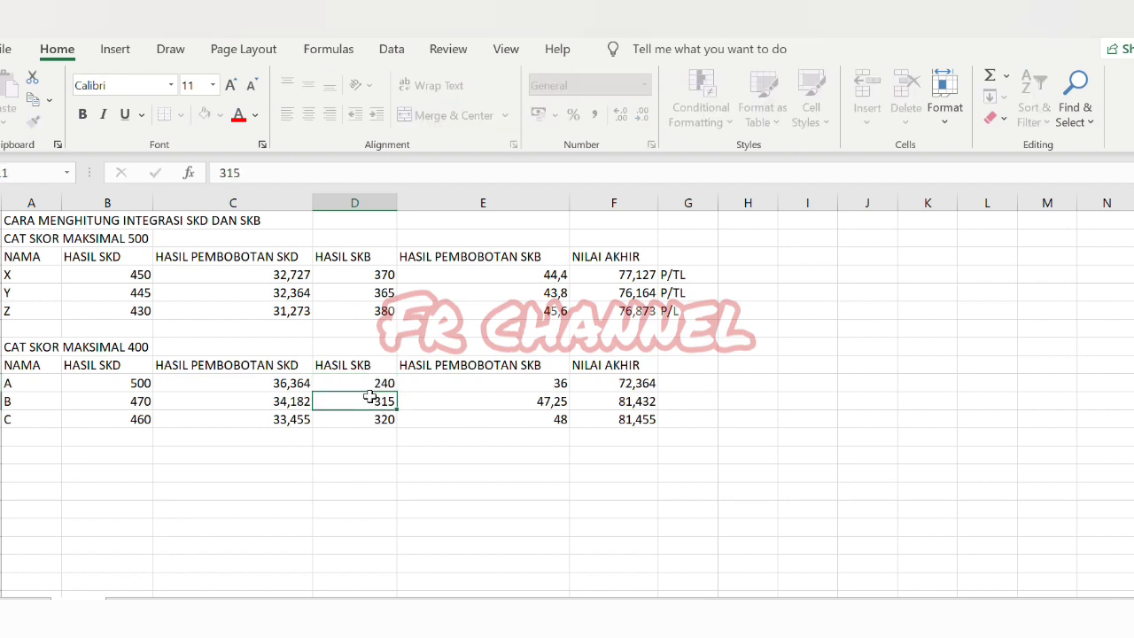
text(250)
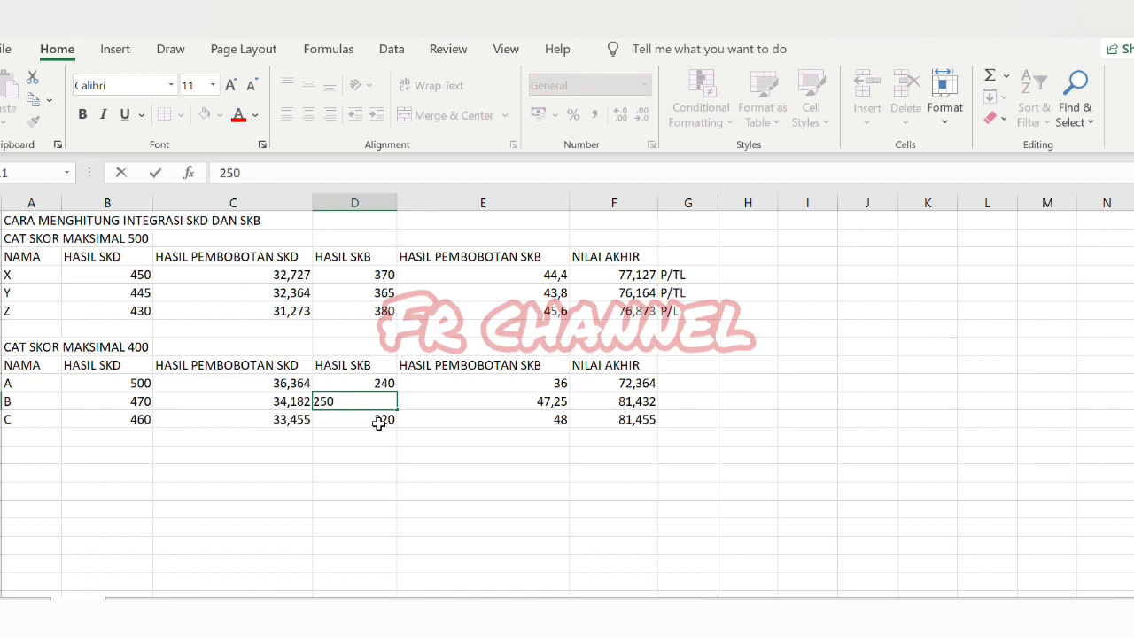
click(378, 423)
text(269)
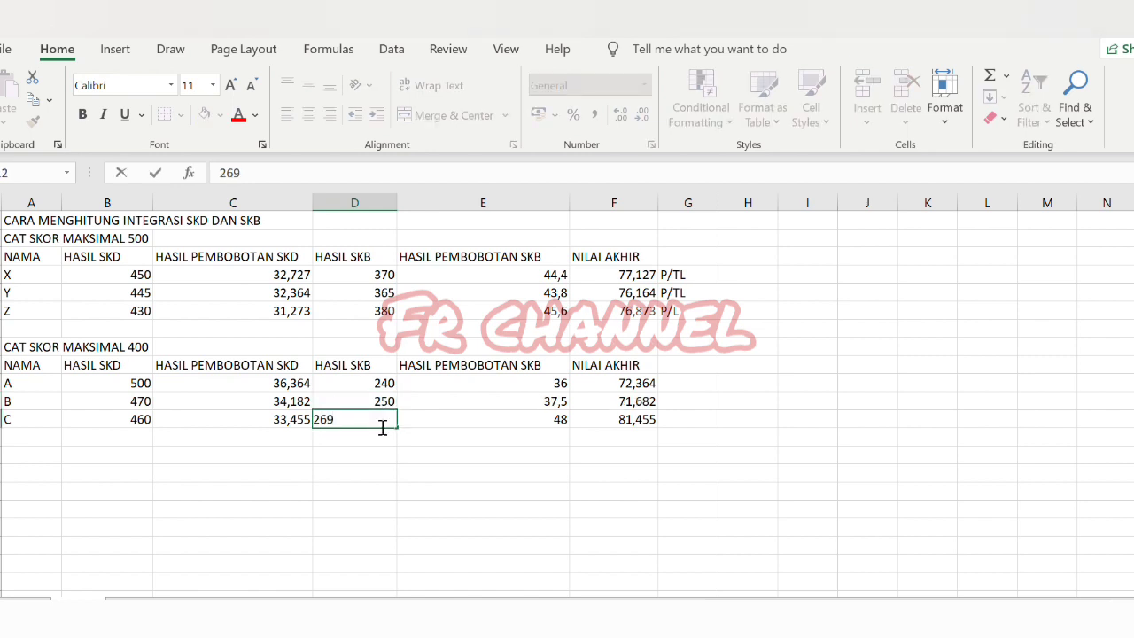
key(BackSpace)
text(0)
click(386, 452)
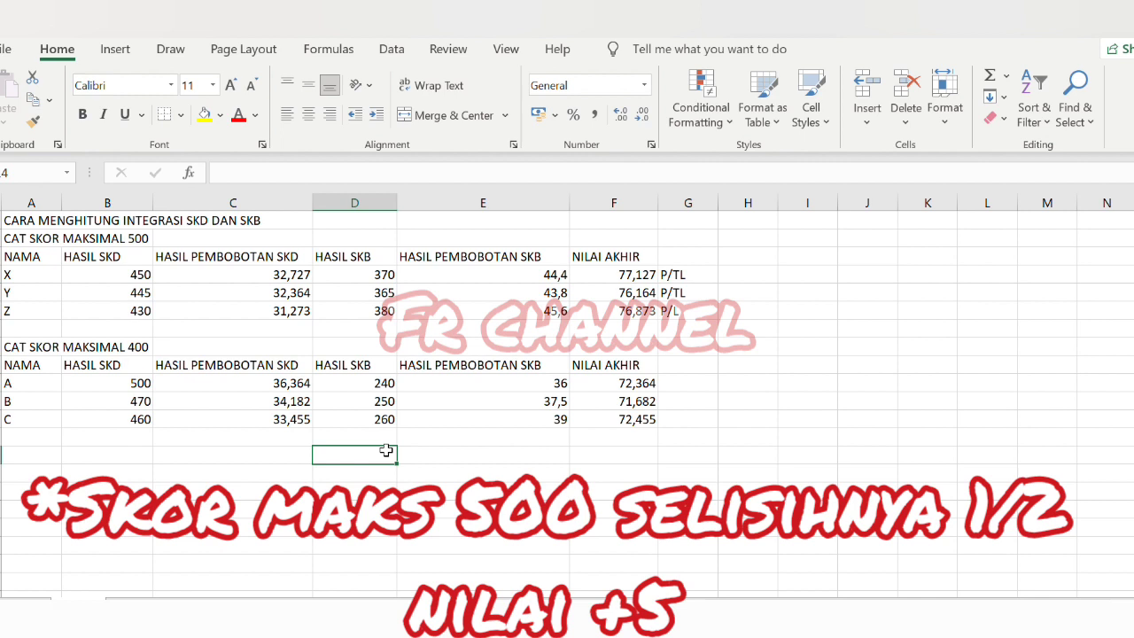
Step: Enter the status P/L for C in G12 and P/TL for A and B in G10:G11
click(695, 424)
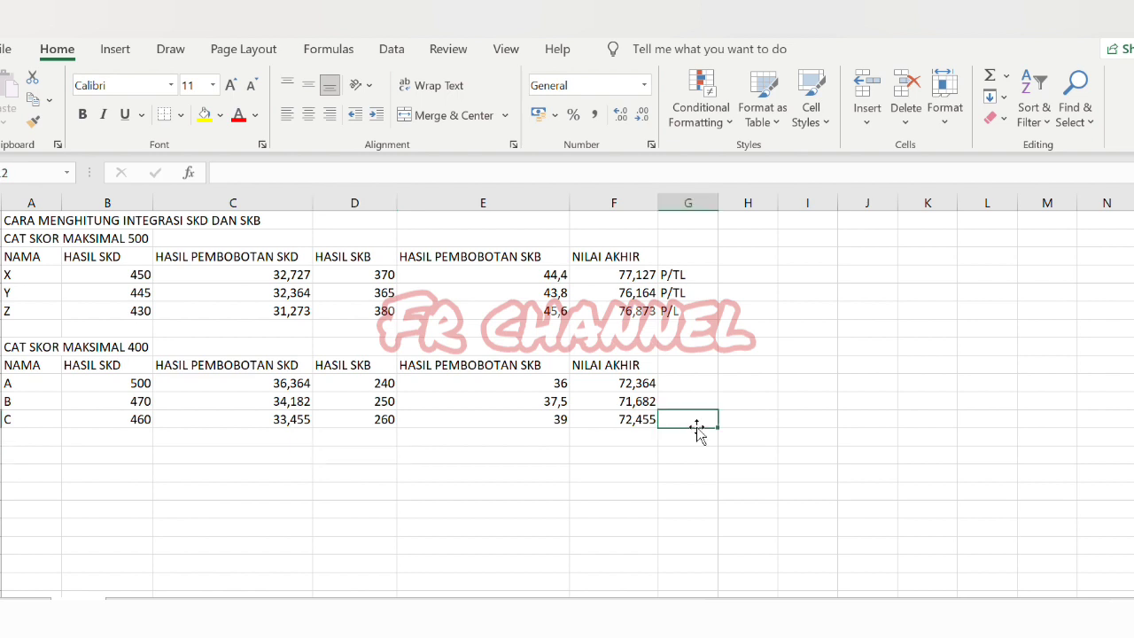
text(P/L)
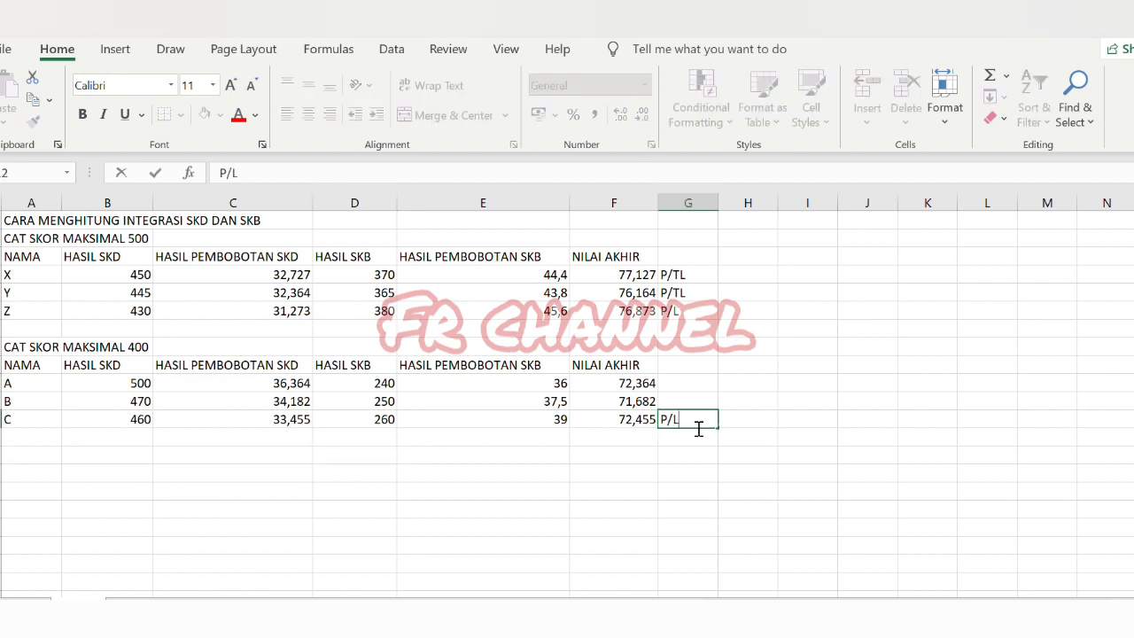
click(678, 387)
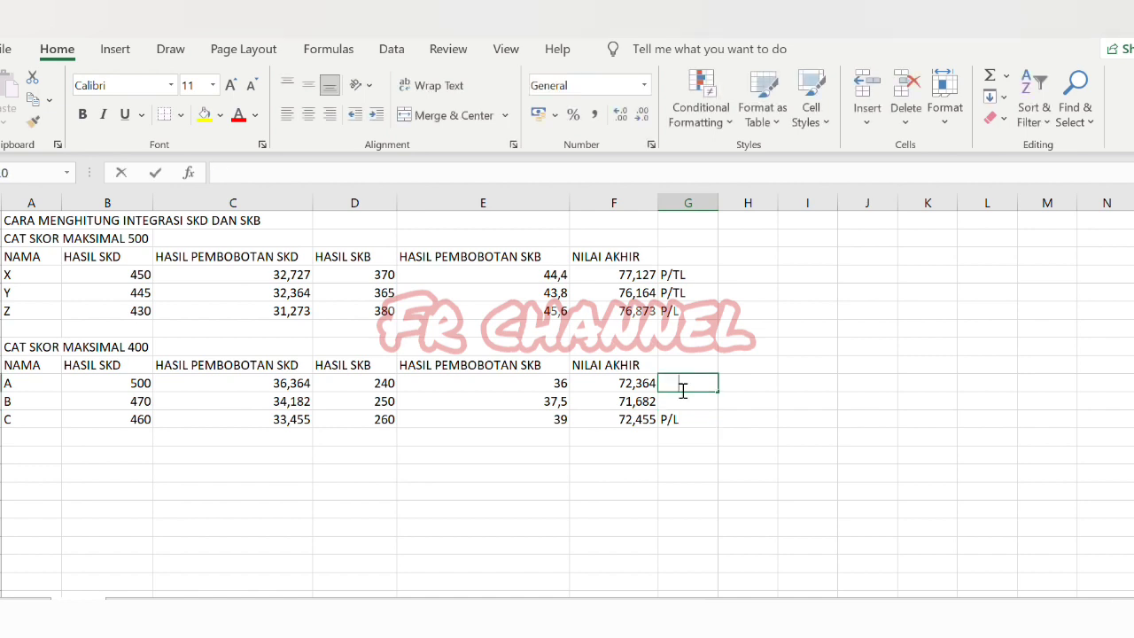
text(PTL)
key(BackSpace)
key(BackSpace)
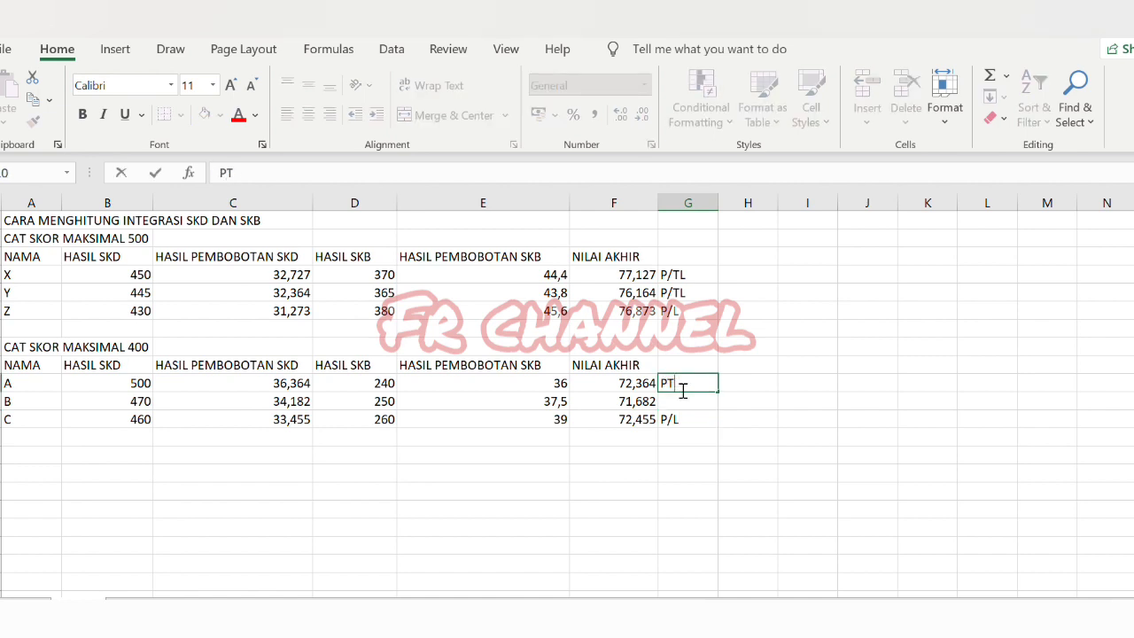
text(/L)
key(BackSpace)
text(TL)
click(678, 400)
text(P)
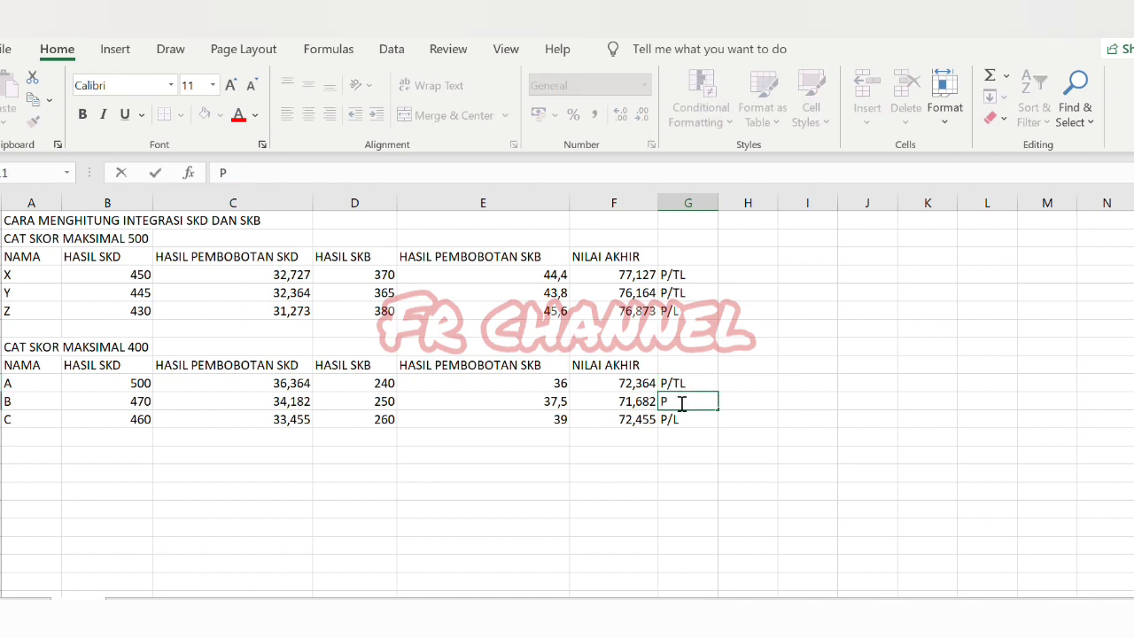
text(/TL)
click(713, 430)
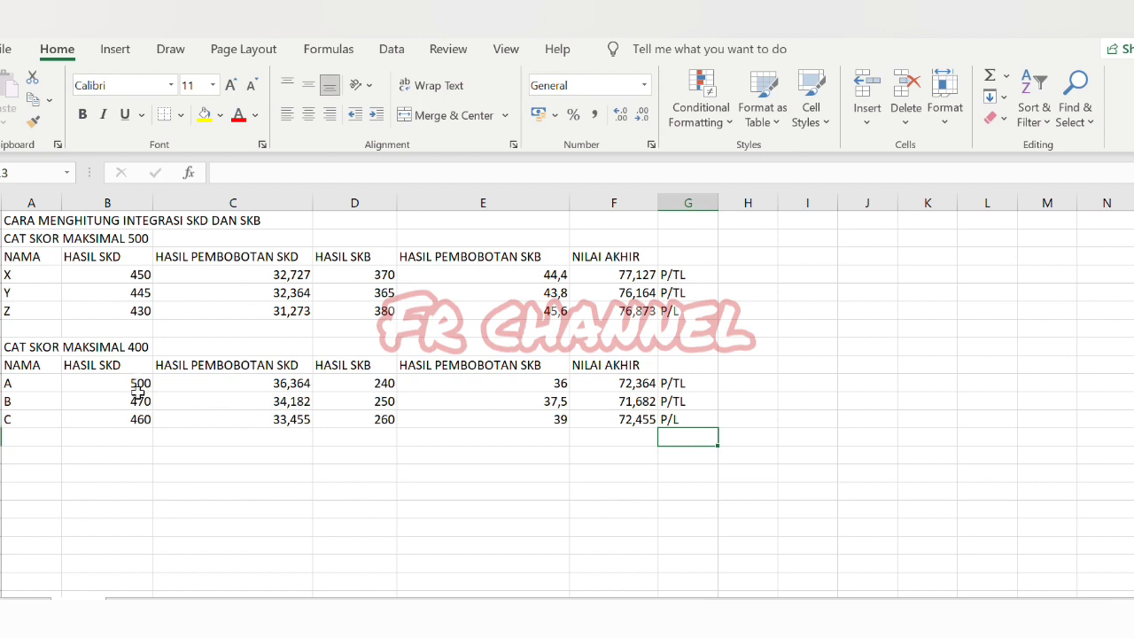
Step: Set B's HASIL SKB score in D11 to 255
click(387, 401)
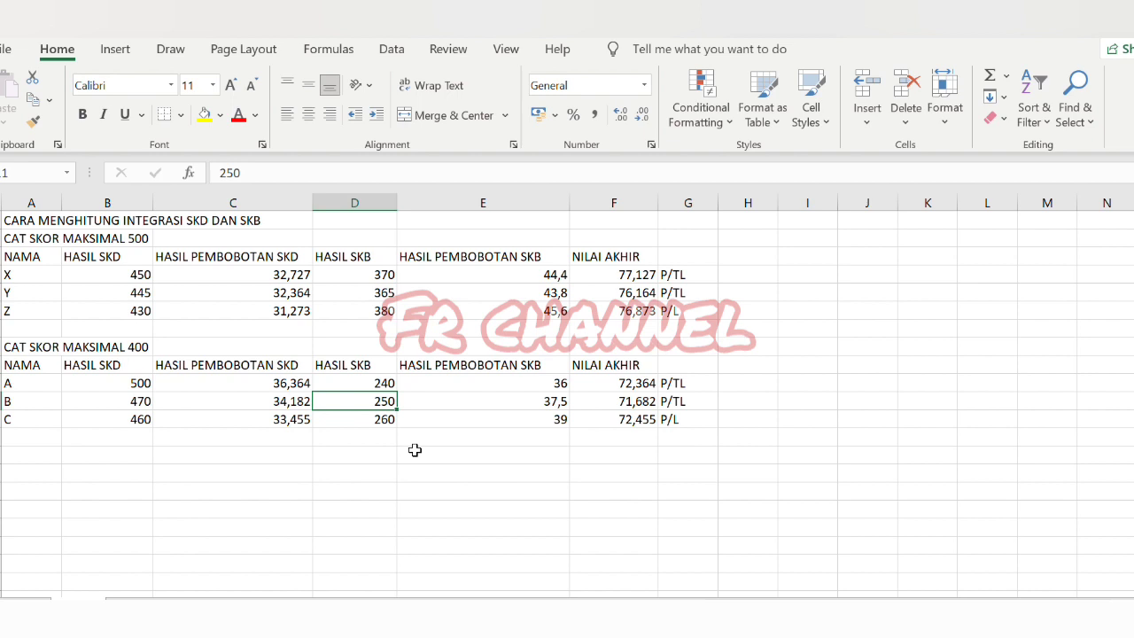
text(255)
key(Return)
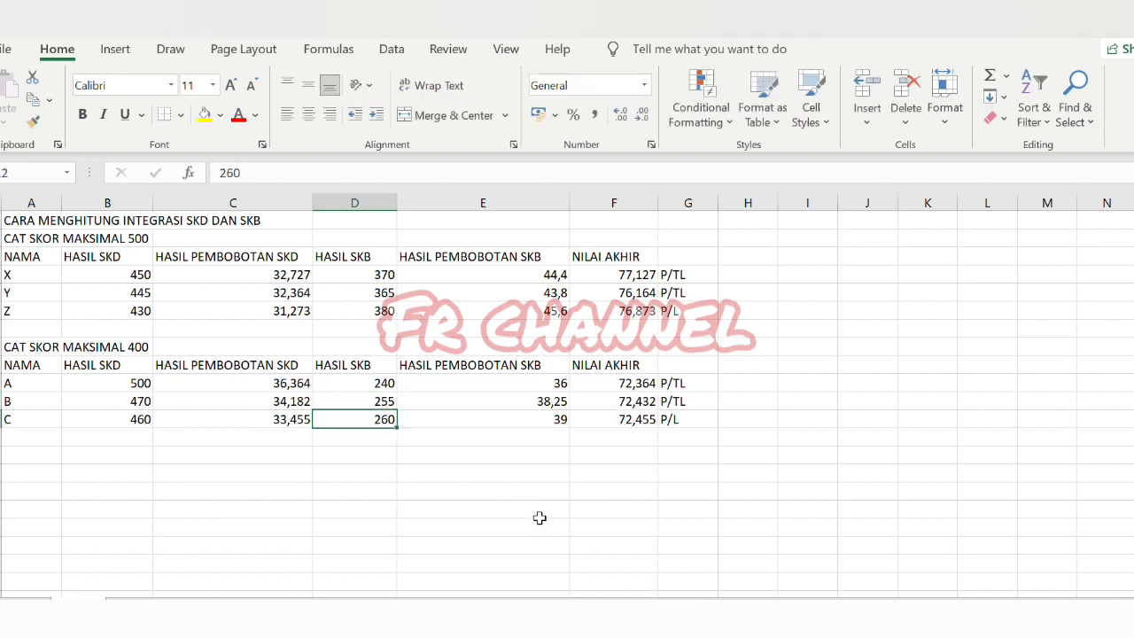
click(585, 511)
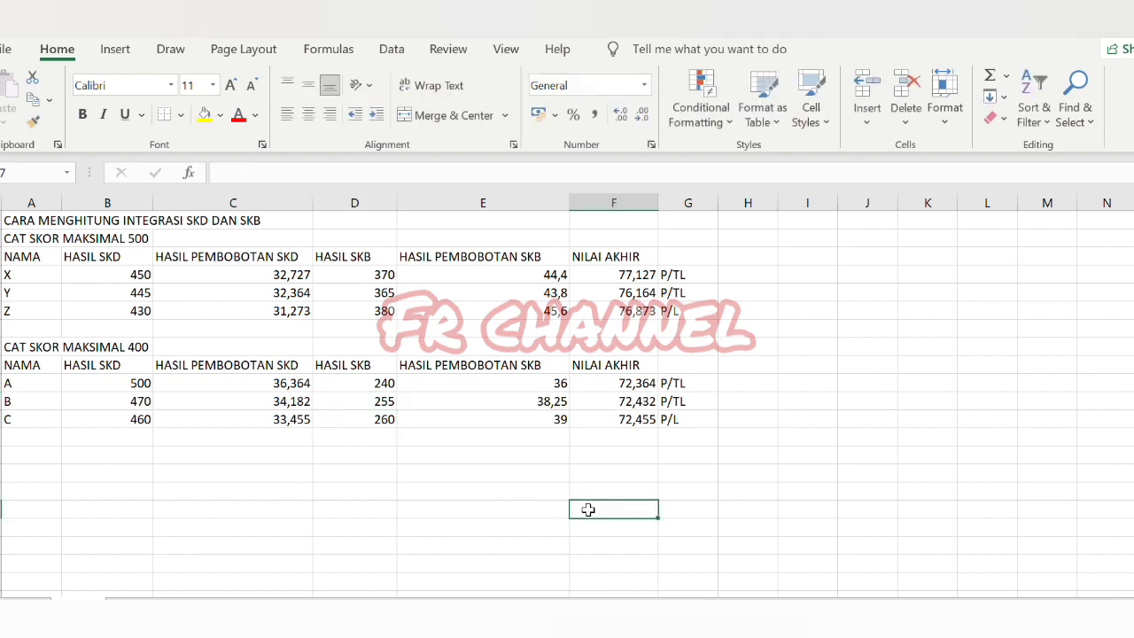
Step: Convert A's HASIL SKB score to a 100-point scale in D13 with =D10/400*100
click(386, 420)
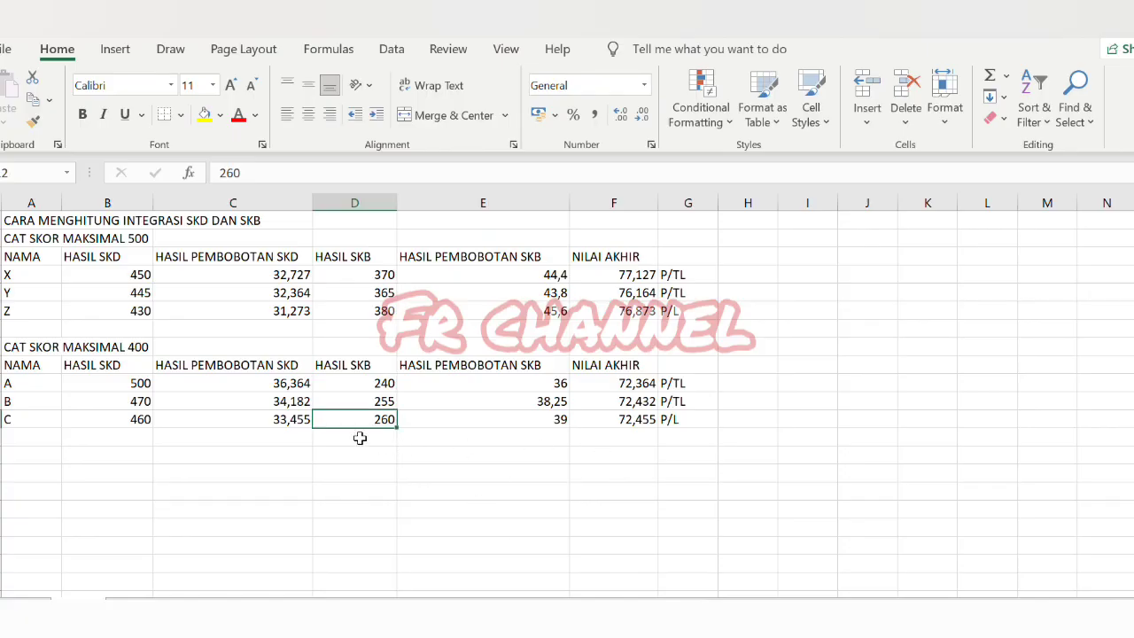
click(360, 438)
text(=)
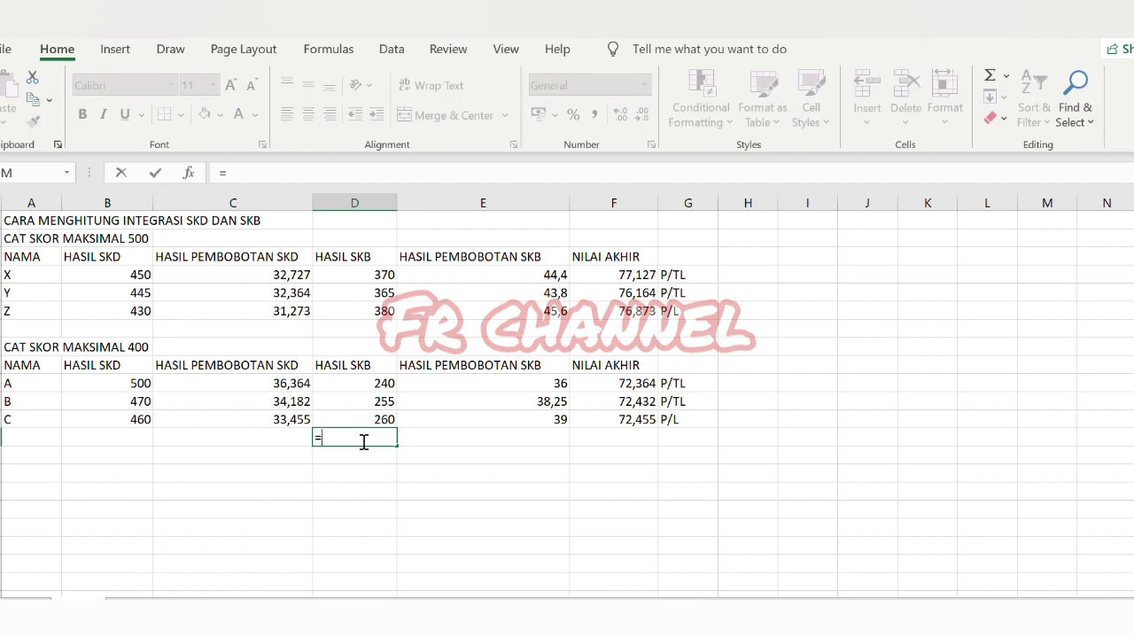
click(379, 383)
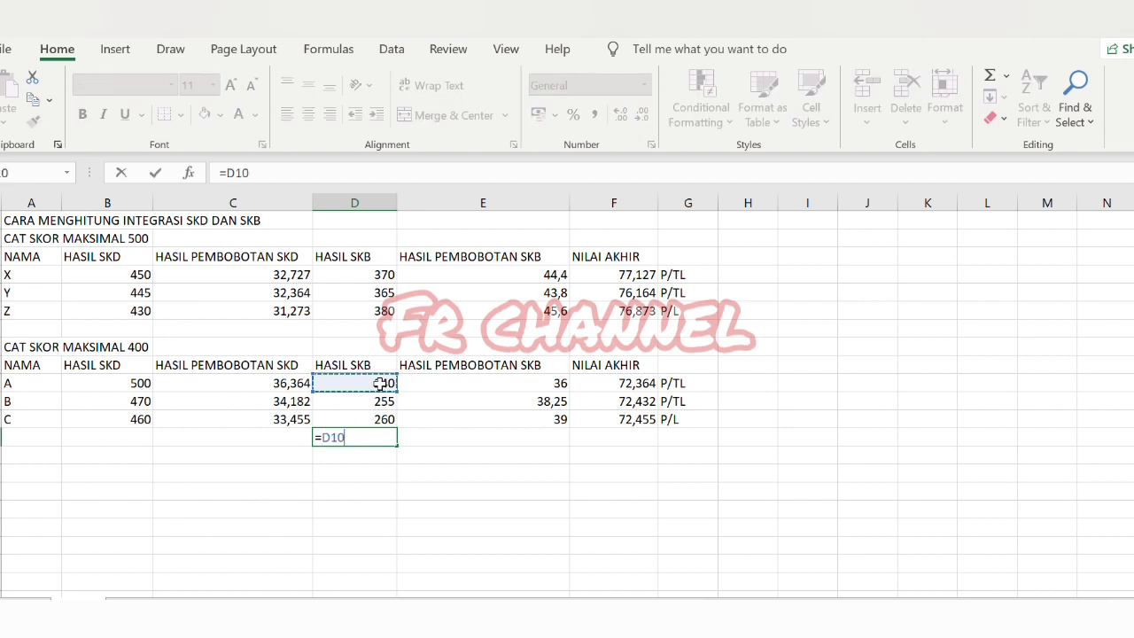
text(/400)
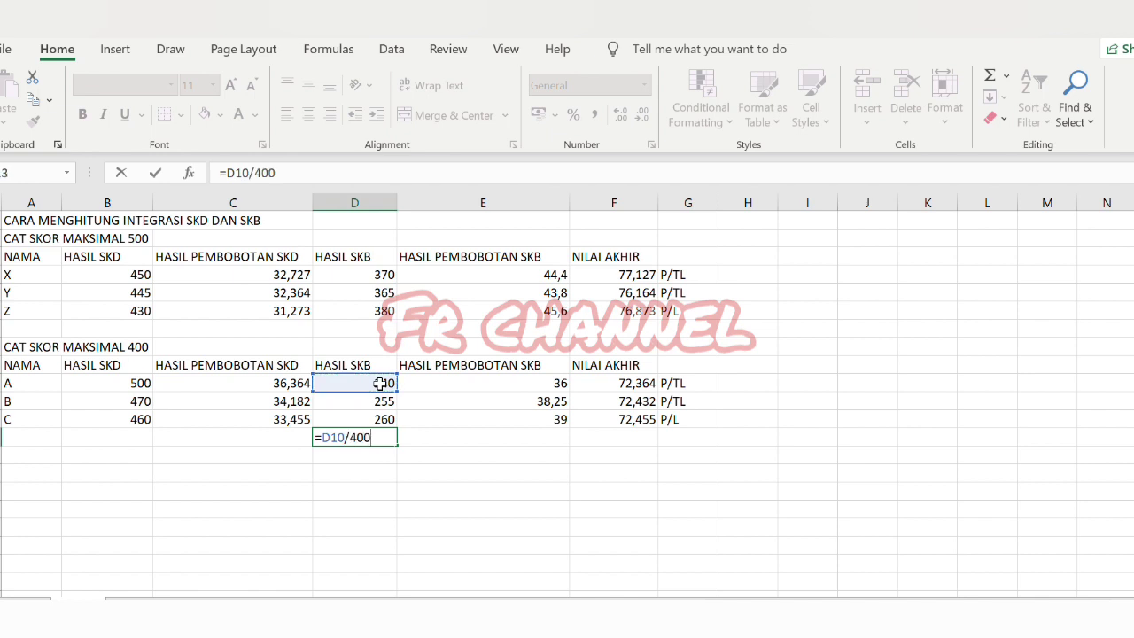
text(*100)
key(Return)
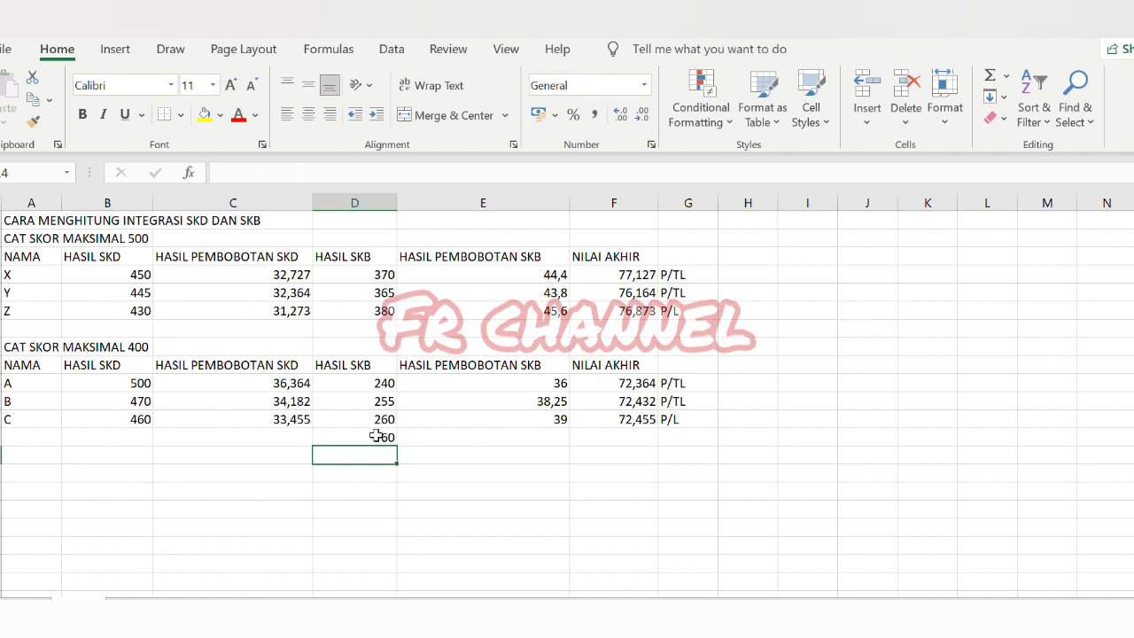
click(372, 432)
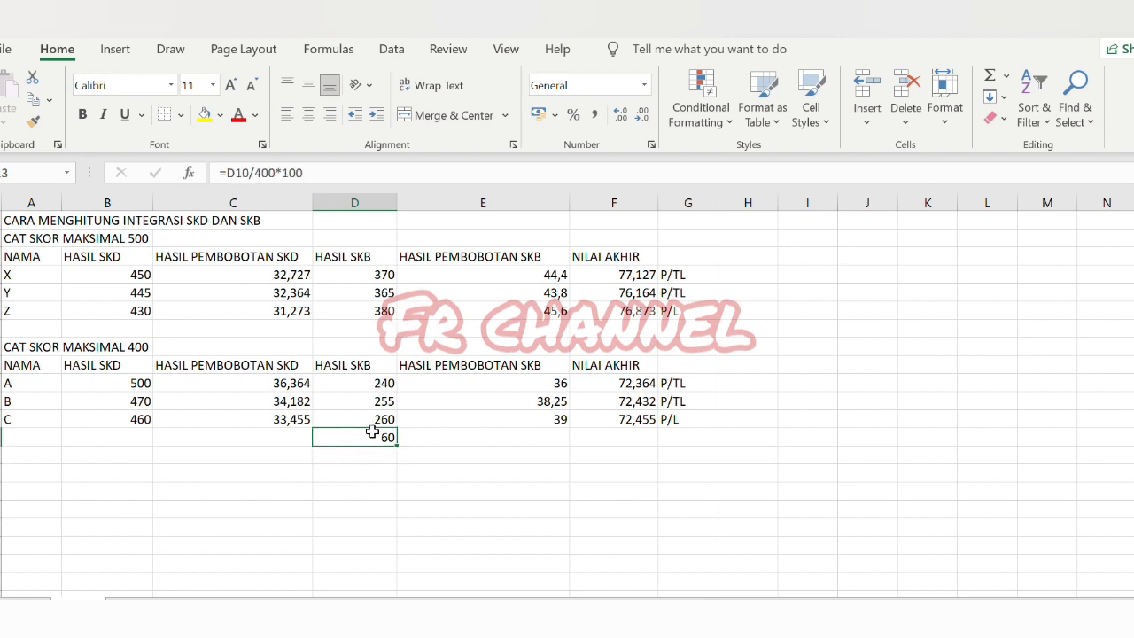